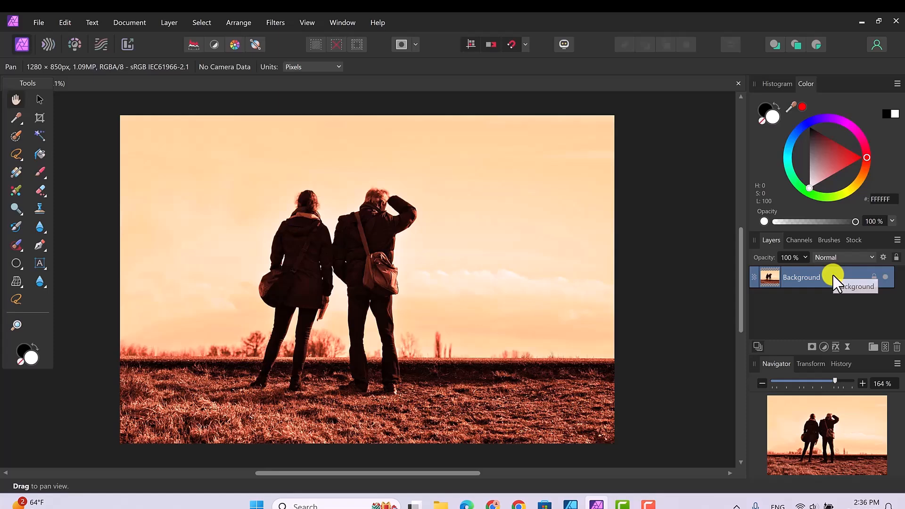
Step: Duplicate the locked Background layer twice, stacking both copies above the original
right_click(833, 275)
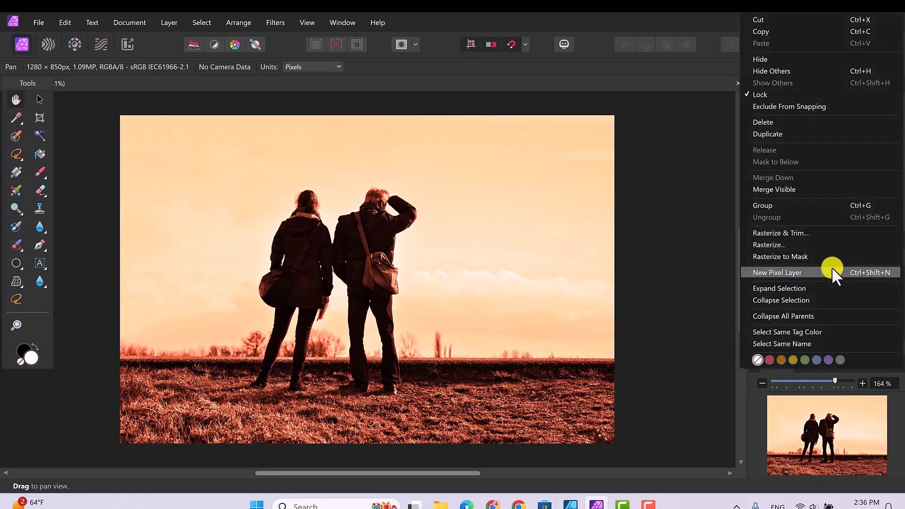
click(776, 134)
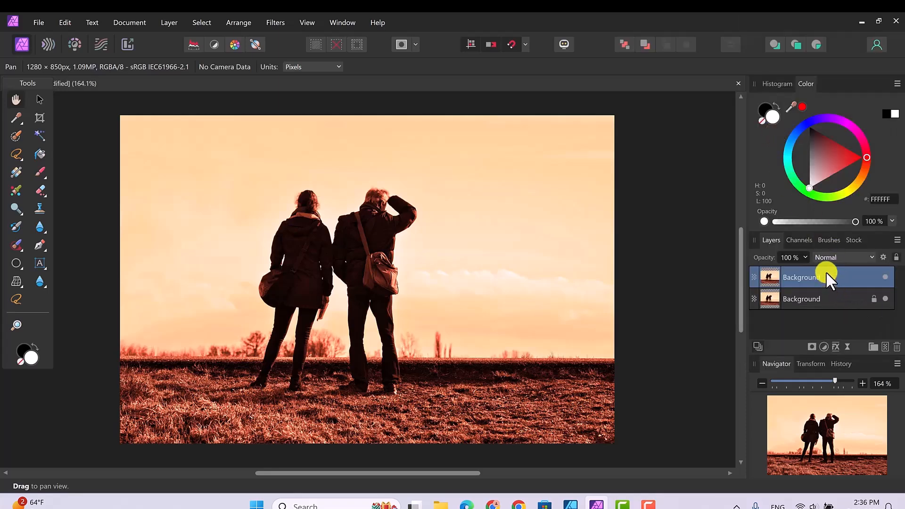
right_click(836, 298)
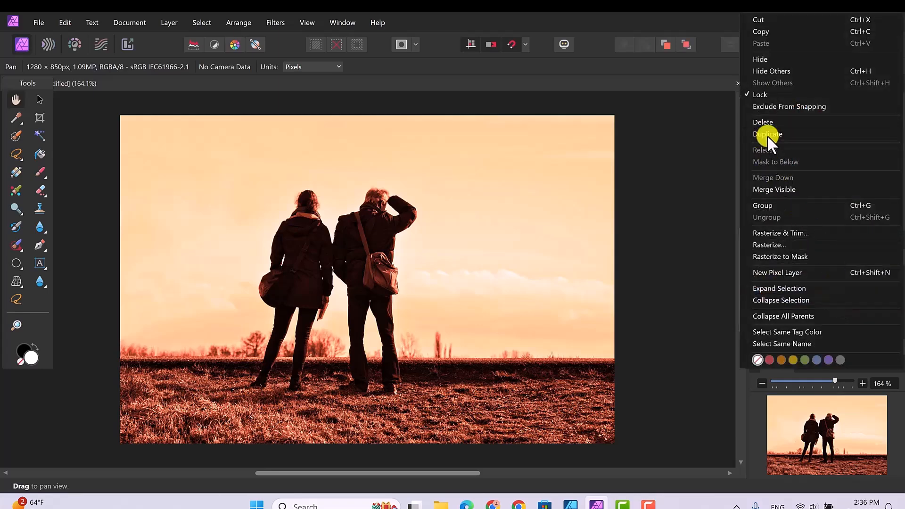
click(767, 135)
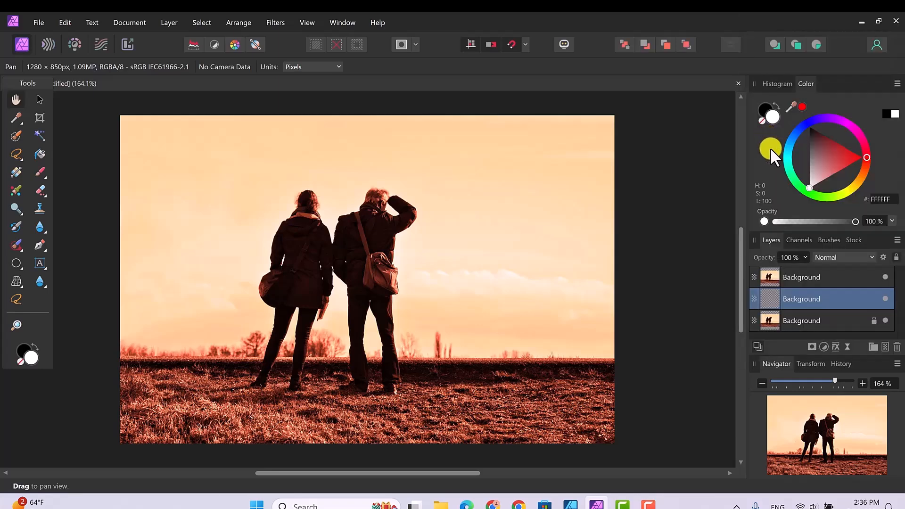
Step: Rename the middle layer copy "working background" and the topmost copy "foreground"
double_click(827, 298)
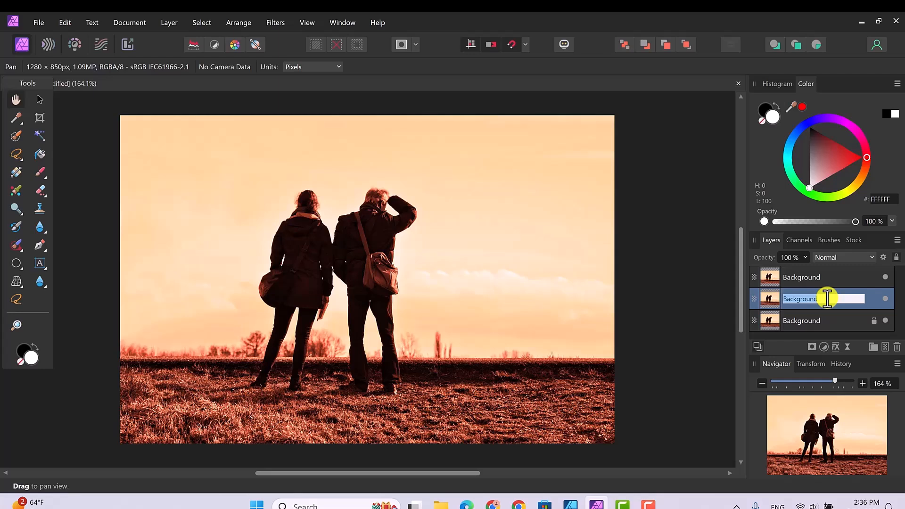
text(working background)
key(Return)
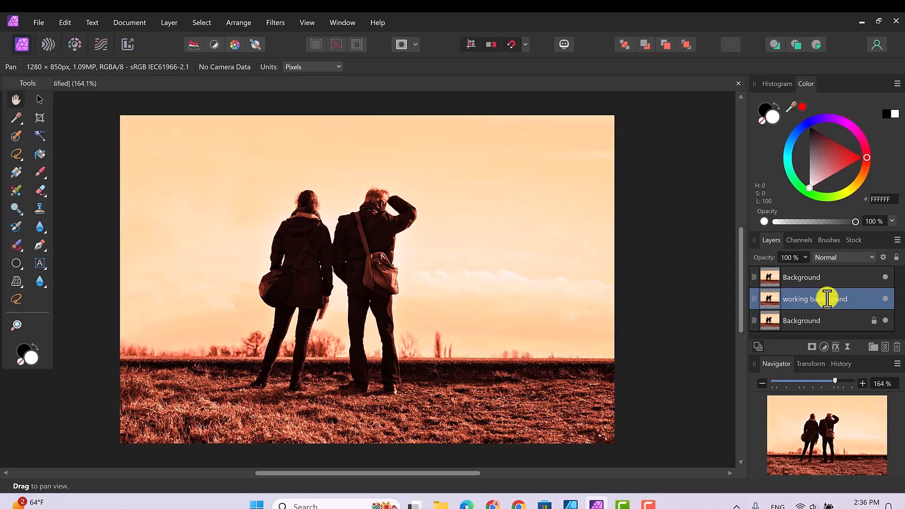
double_click(808, 278)
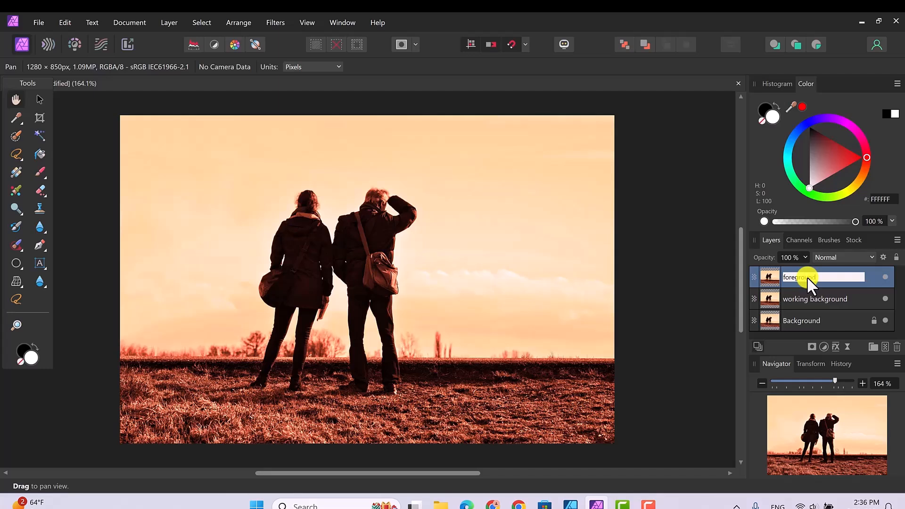
key(Return)
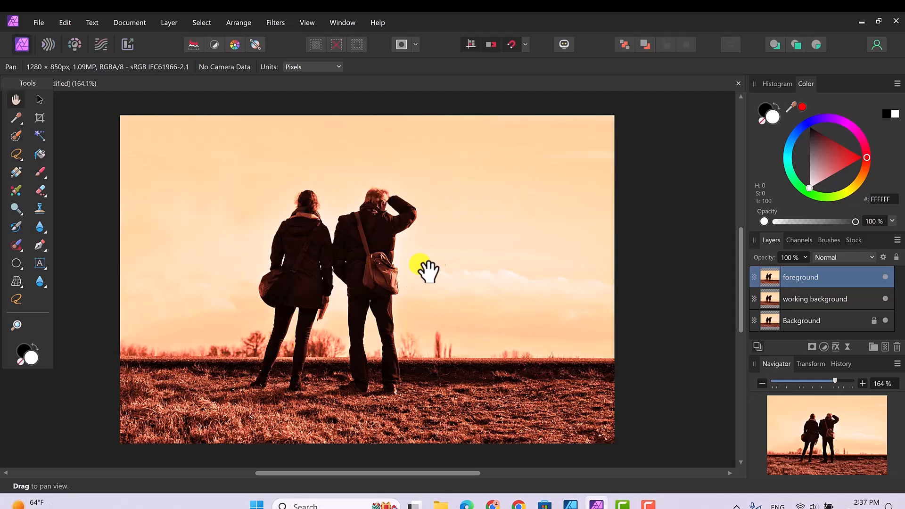
Step: Hide the other layers and erase both people from the working background layer with an enlarged Inpainting Brush
click(826, 301)
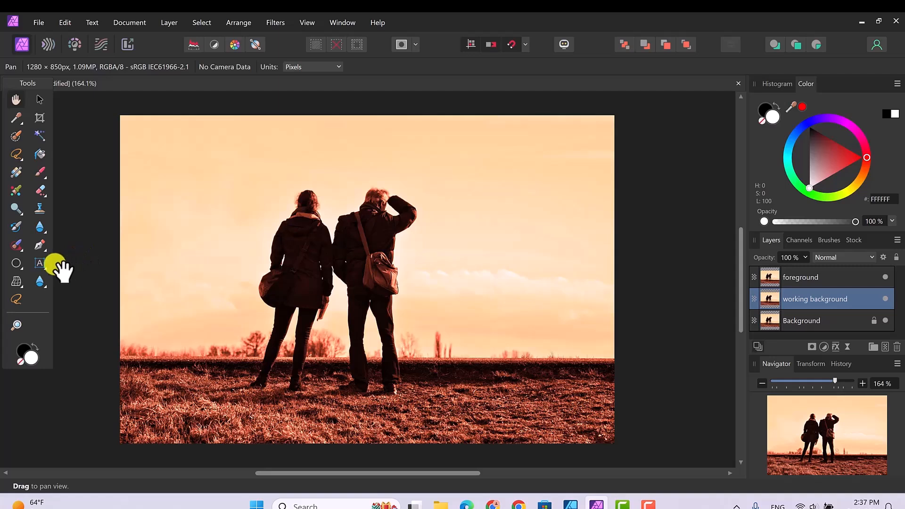
click(16, 244)
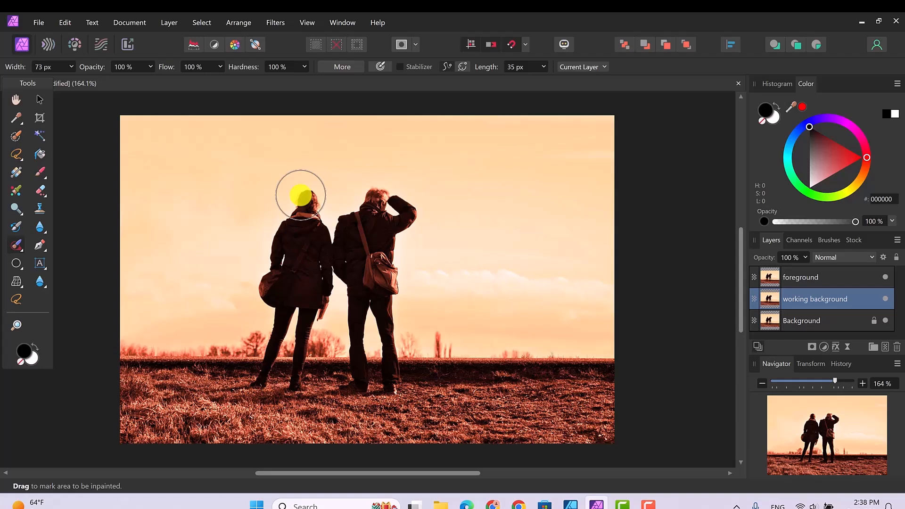
key(bracketright)
key(bracketright)
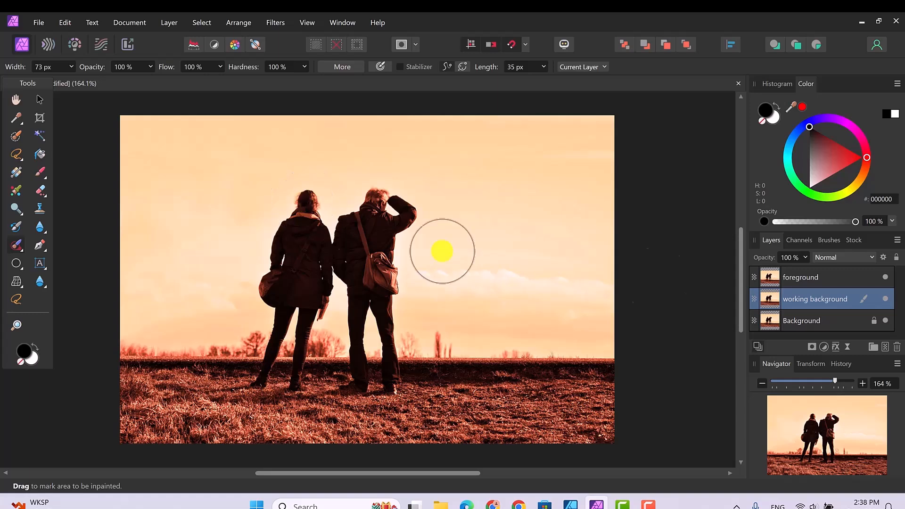
click(885, 278)
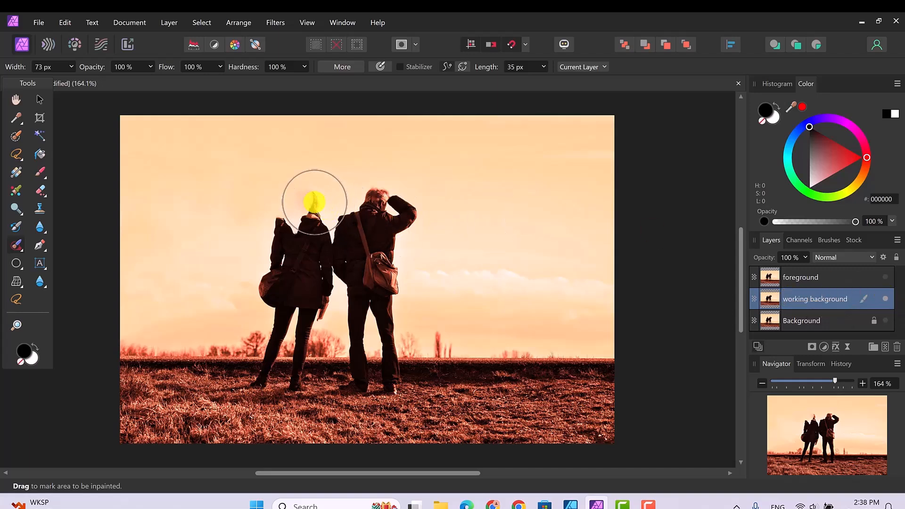
mouse_move(315, 201)
mouse_down()
mouse_move(325, 248)
mouse_move(299, 329)
mouse_move(298, 394)
mouse_up()
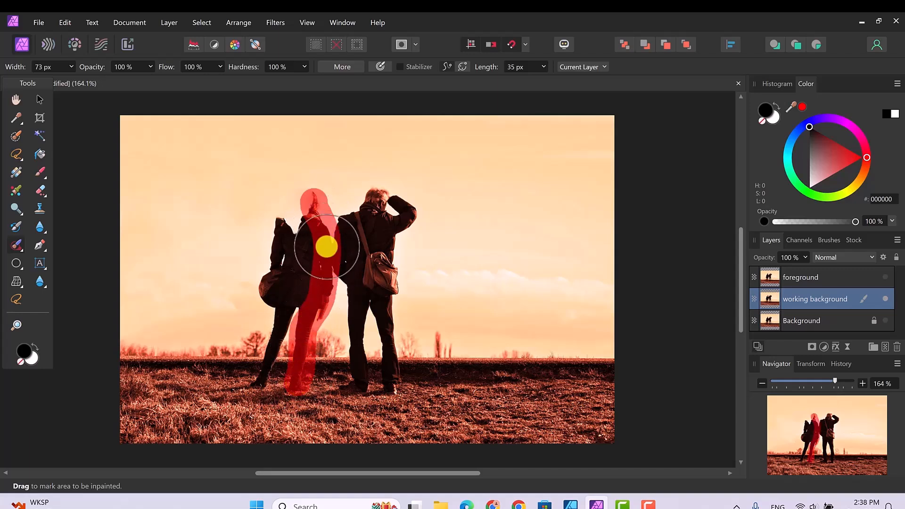
mouse_move(283, 208)
mouse_down()
mouse_move(265, 287)
mouse_move(276, 324)
mouse_move(263, 378)
mouse_up()
mouse_move(304, 219)
mouse_down()
mouse_move(343, 226)
mouse_move(297, 367)
mouse_move(330, 256)
mouse_up()
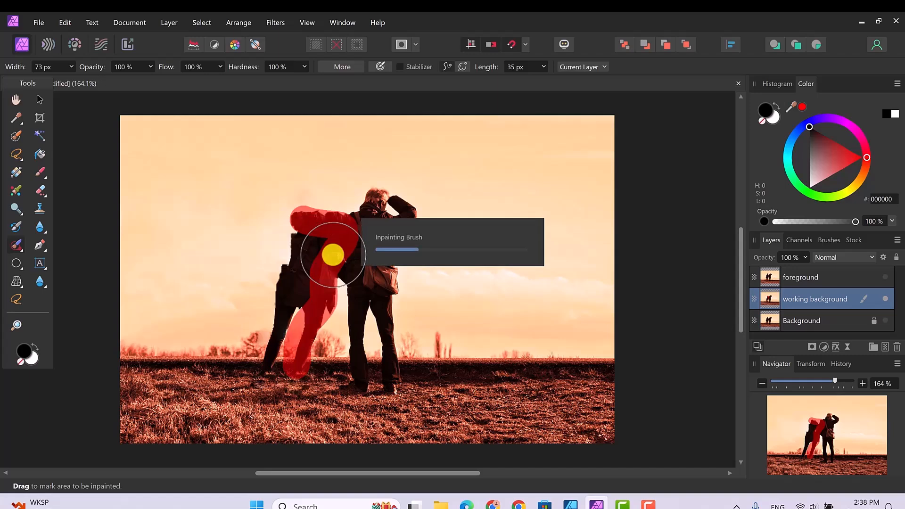
mouse_move(331, 224)
mouse_down()
mouse_move(306, 361)
mouse_move(300, 367)
mouse_move(284, 304)
mouse_move(270, 366)
mouse_move(295, 309)
mouse_move(301, 362)
mouse_move(345, 281)
mouse_move(359, 339)
mouse_move(351, 383)
mouse_move(358, 387)
mouse_move(351, 362)
mouse_move(364, 289)
mouse_move(384, 314)
mouse_move(393, 387)
mouse_move(381, 297)
mouse_move(387, 247)
mouse_move(409, 222)
mouse_move(400, 206)
mouse_move(376, 199)
mouse_move(366, 215)
mouse_move(384, 216)
mouse_move(367, 273)
mouse_move(352, 214)
mouse_move(310, 220)
mouse_move(300, 240)
mouse_move(307, 295)
mouse_move(341, 265)
mouse_move(350, 242)
mouse_move(320, 245)
mouse_move(321, 256)
mouse_move(346, 246)
mouse_move(375, 257)
mouse_up()
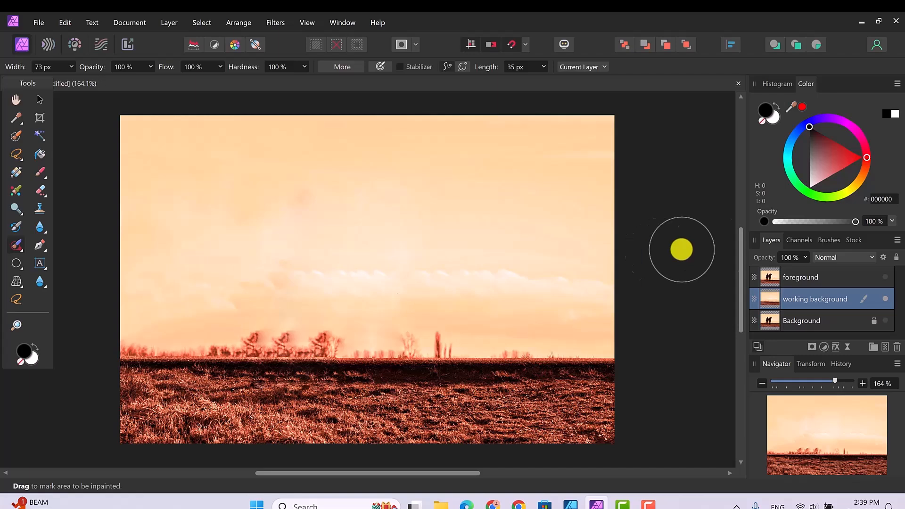
Step: Show only the foreground layer and outline the woman, including her bag, legs and paper, with a closed freehand selection
click(825, 277)
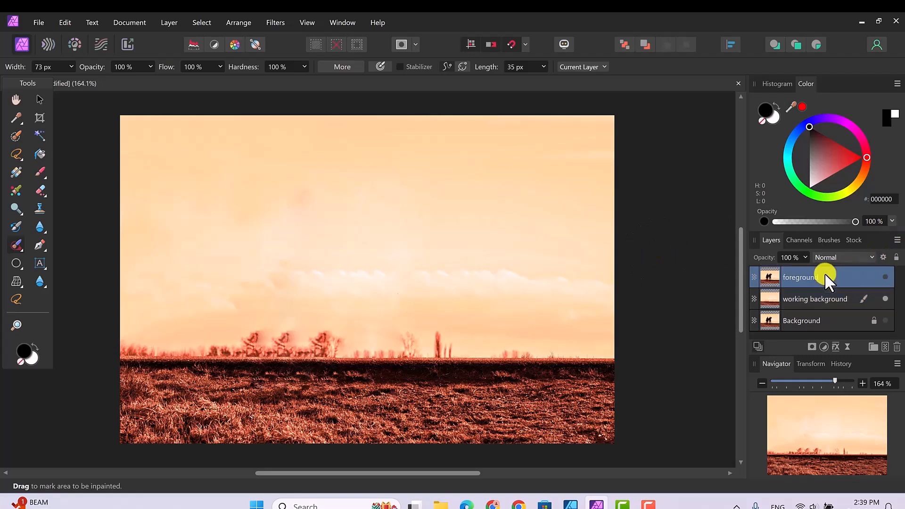
click(887, 278)
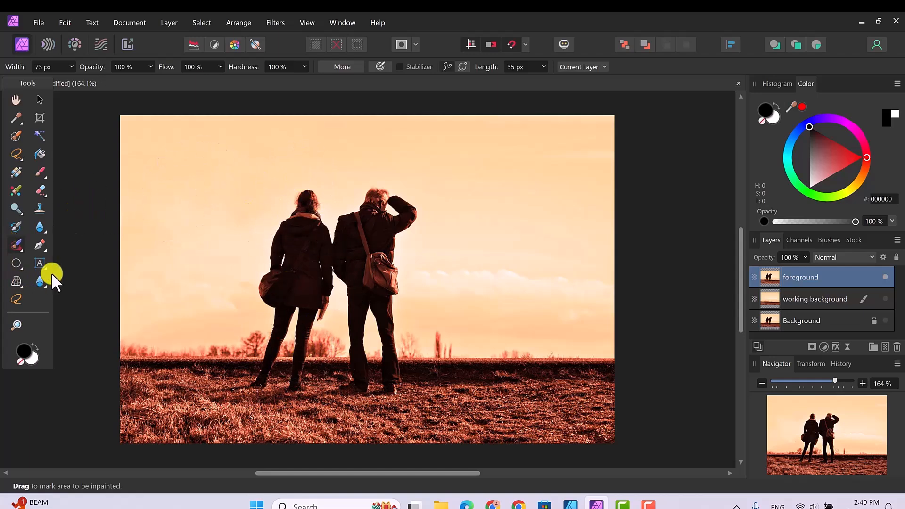
click(15, 151)
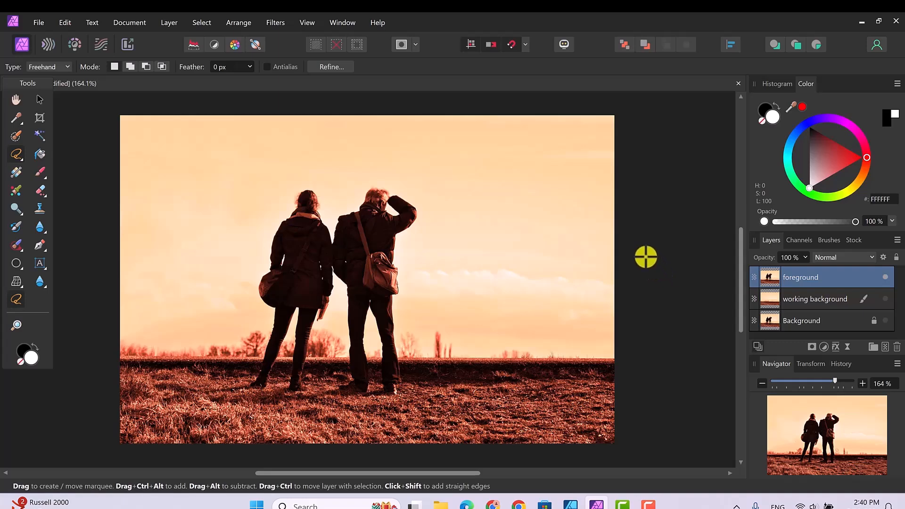
key(ctrl+plus)
key(ctrl+plus)
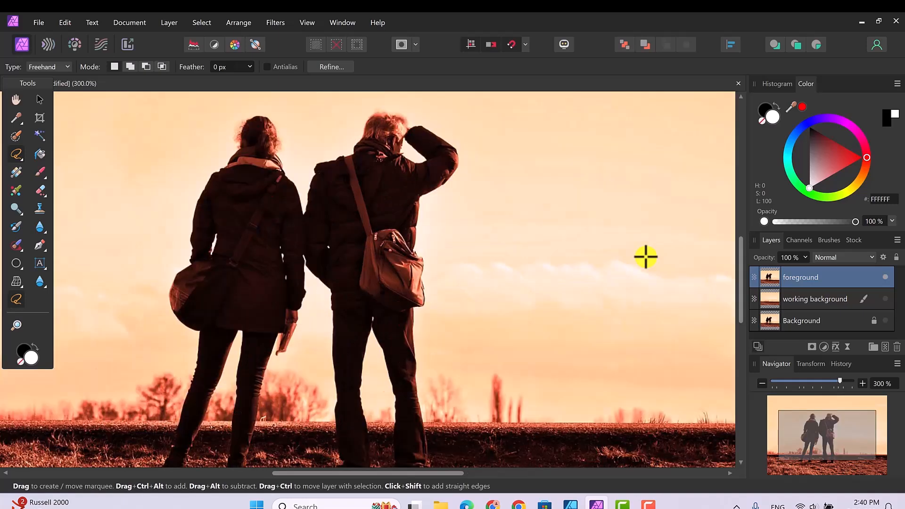
mouse_move(739, 246)
mouse_down()
mouse_move(741, 264)
mouse_move(739, 250)
mouse_up()
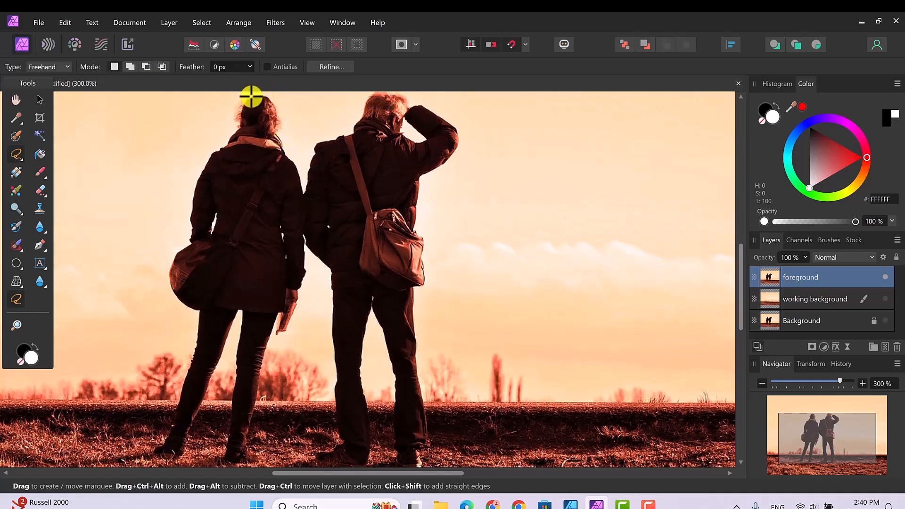
mouse_move(236, 107)
mouse_down()
mouse_move(234, 125)
mouse_move(196, 170)
mouse_move(186, 211)
mouse_up()
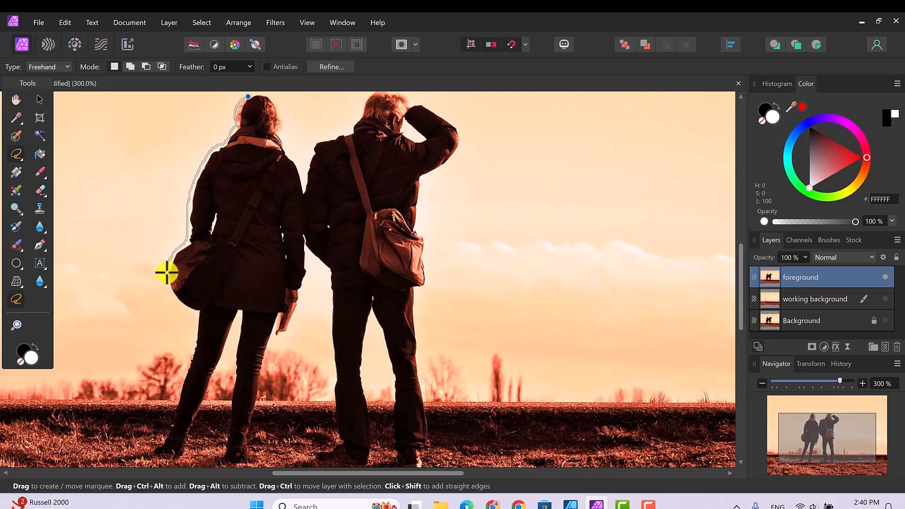
mouse_move(166, 283)
mouse_down()
mouse_move(196, 322)
mouse_move(174, 418)
mouse_move(149, 450)
mouse_move(154, 458)
mouse_move(175, 462)
mouse_move(189, 453)
mouse_move(239, 316)
mouse_move(224, 457)
mouse_move(265, 462)
mouse_move(248, 436)
mouse_move(269, 349)
mouse_up()
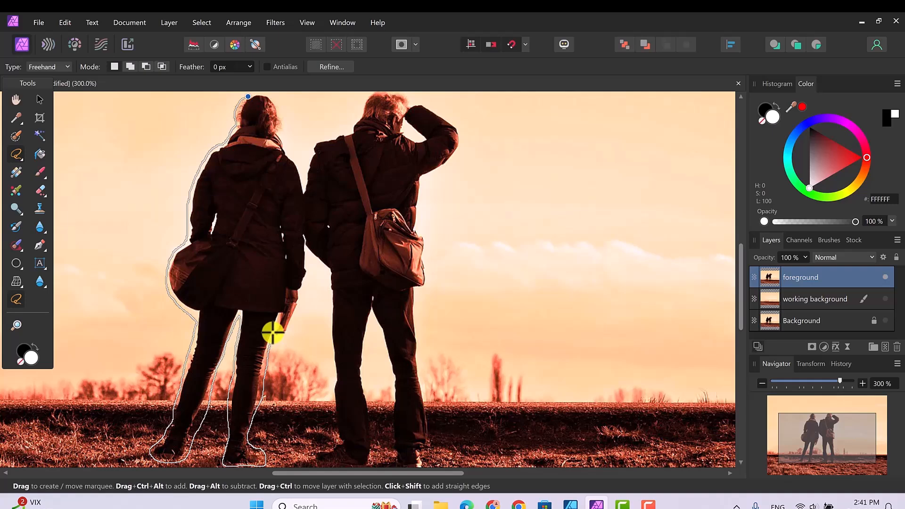
mouse_move(274, 333)
mouse_down()
mouse_move(282, 335)
mouse_move(311, 272)
mouse_move(305, 239)
mouse_up()
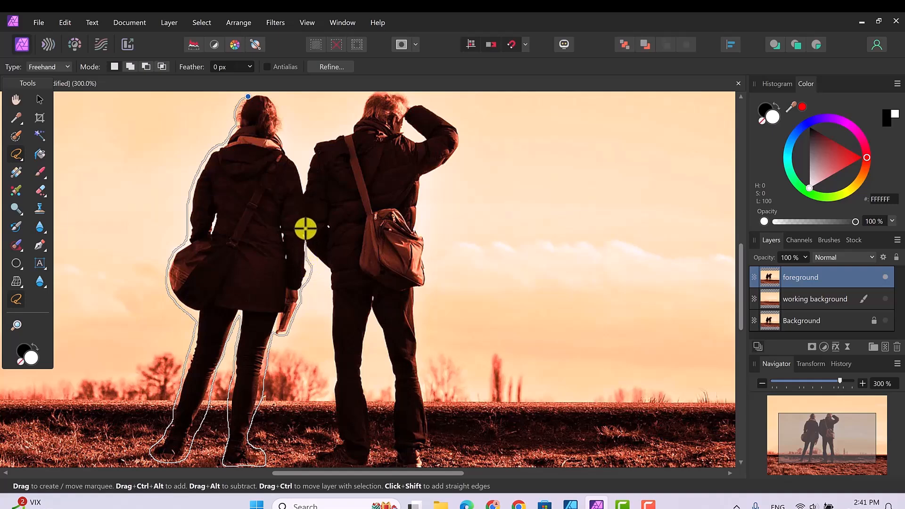
mouse_move(306, 229)
mouse_down()
mouse_move(301, 168)
mouse_move(280, 105)
mouse_move(257, 95)
mouse_up()
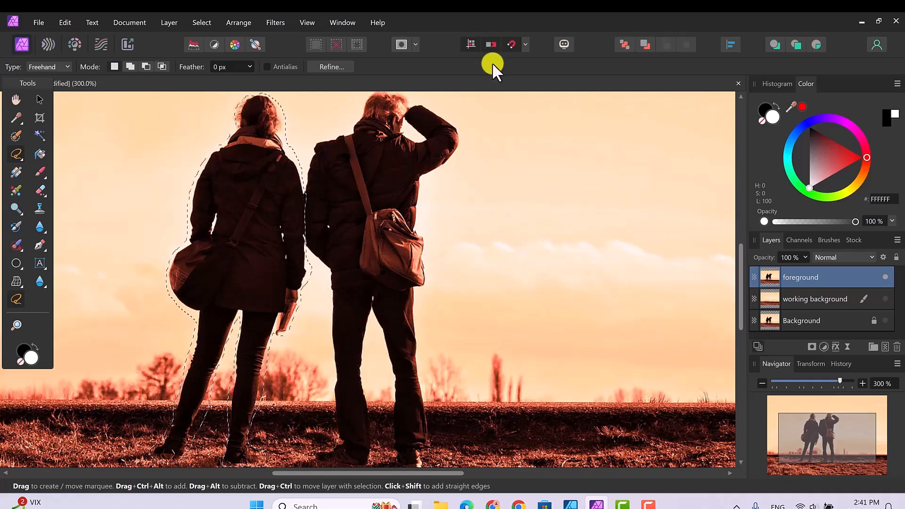
Step: Refine the woman's selection by painting around her head, bag, legs and arm with the Matte adjustment brush at about 42 px
click(334, 64)
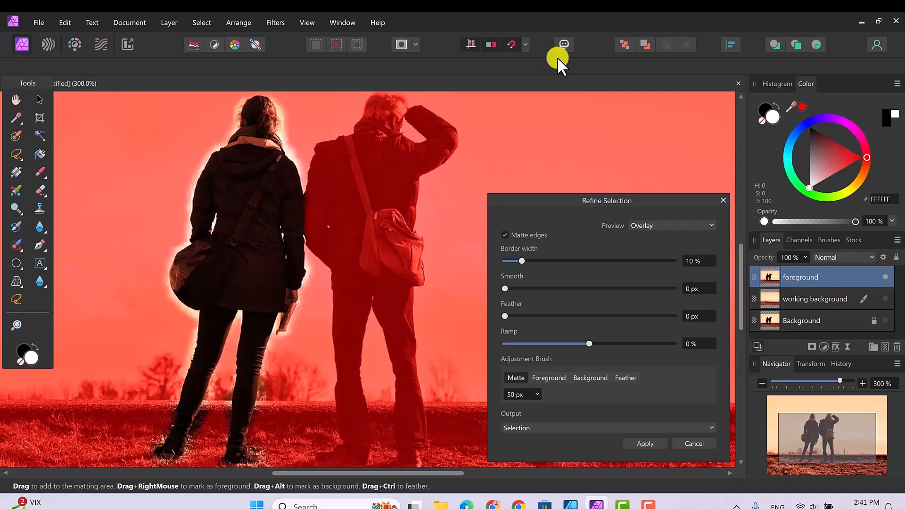
key(ctrl+minus)
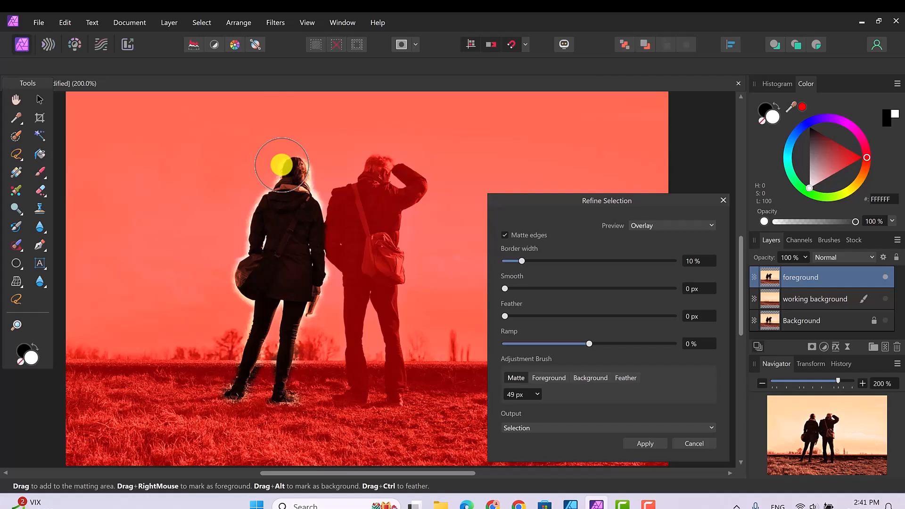
mouse_move(275, 143)
mouse_down()
mouse_move(289, 156)
mouse_move(254, 213)
mouse_move(243, 262)
mouse_move(253, 267)
mouse_move(239, 265)
mouse_move(234, 281)
mouse_move(252, 301)
mouse_move(246, 338)
mouse_move(264, 349)
mouse_up()
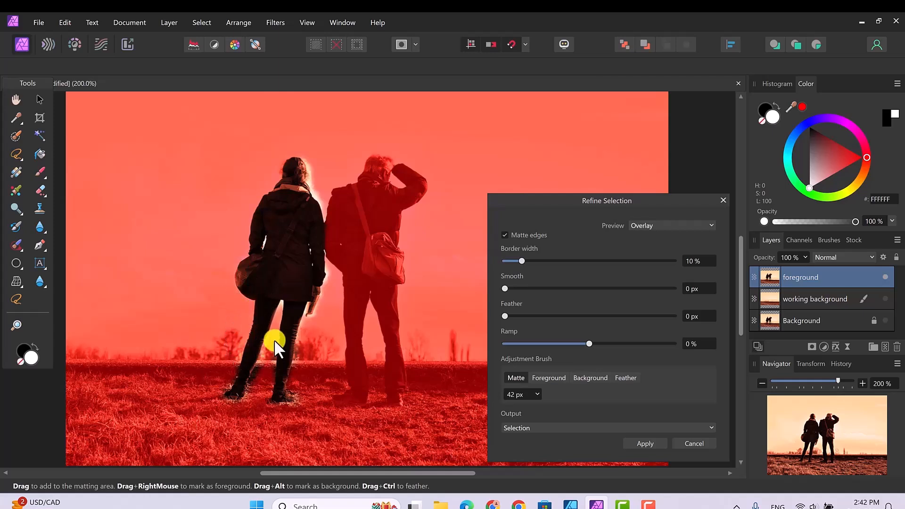
drag(282, 303, 276, 313)
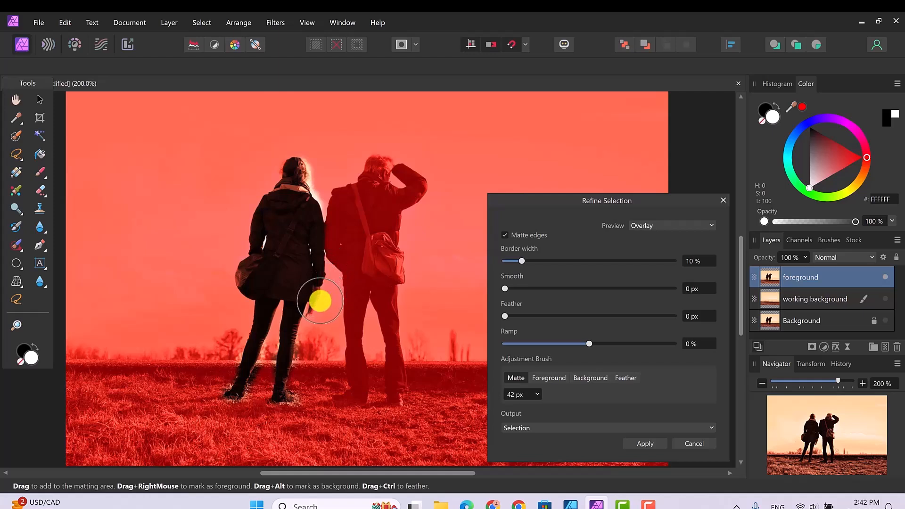
drag(310, 163, 320, 210)
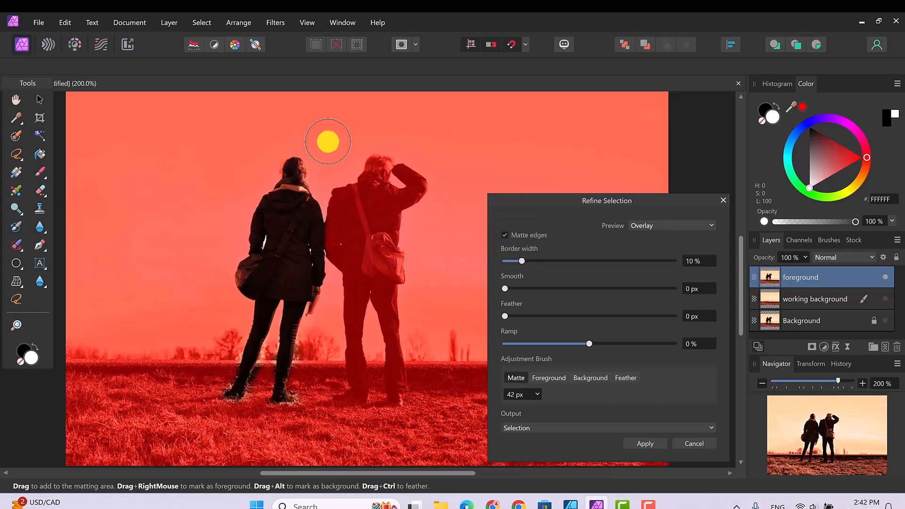
drag(275, 338, 277, 355)
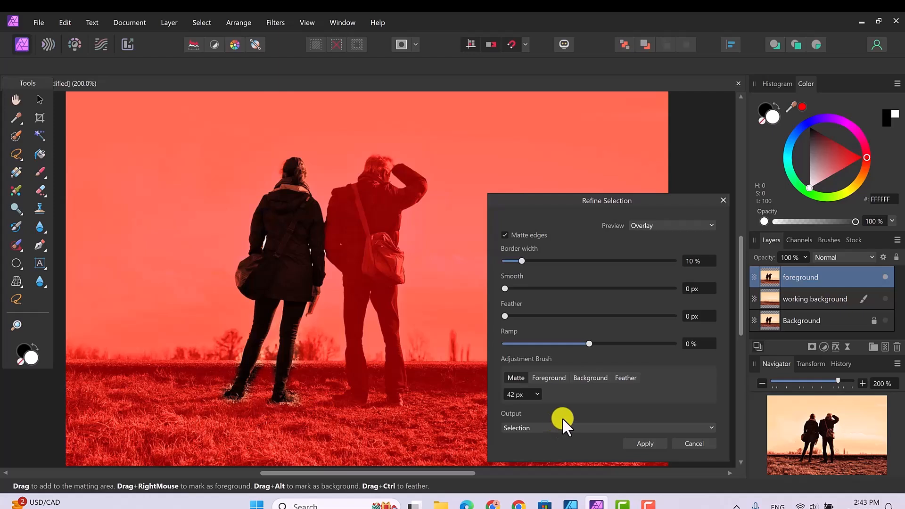
Step: Apply the refined selection with its output set to New layer with mask
click(707, 428)
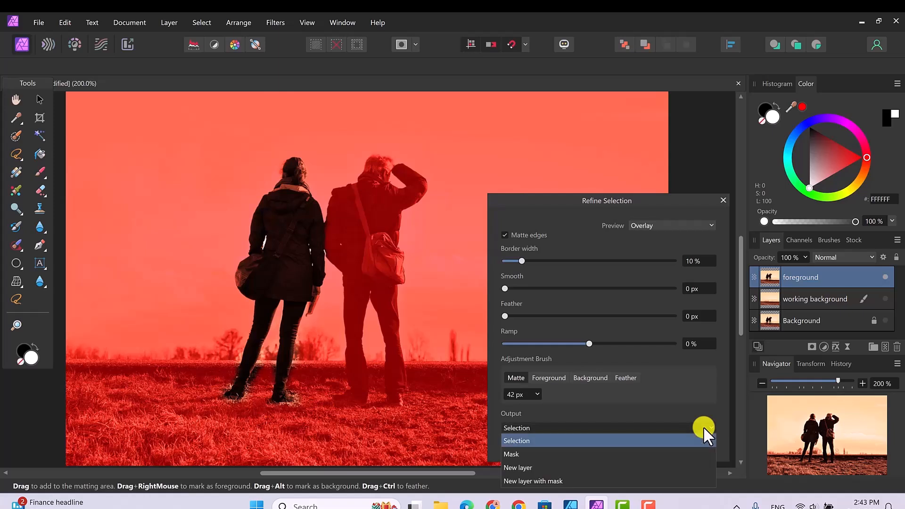
click(556, 482)
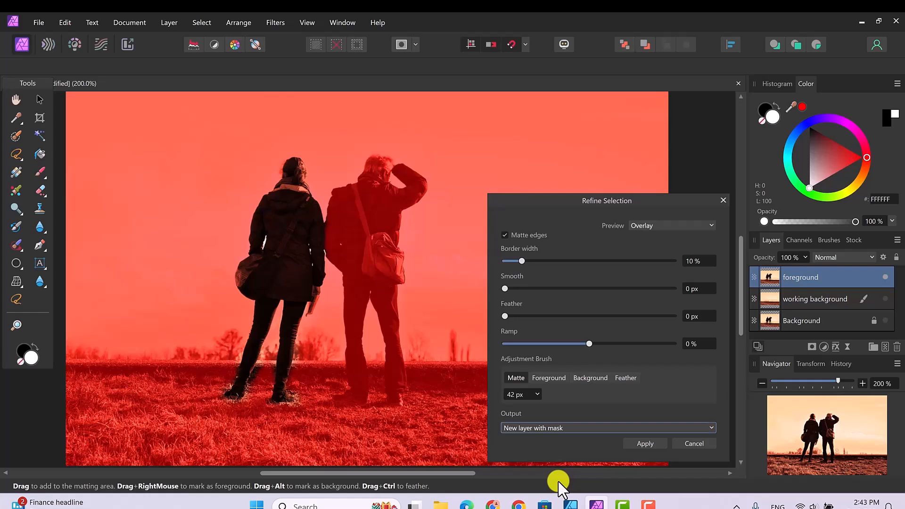
click(646, 443)
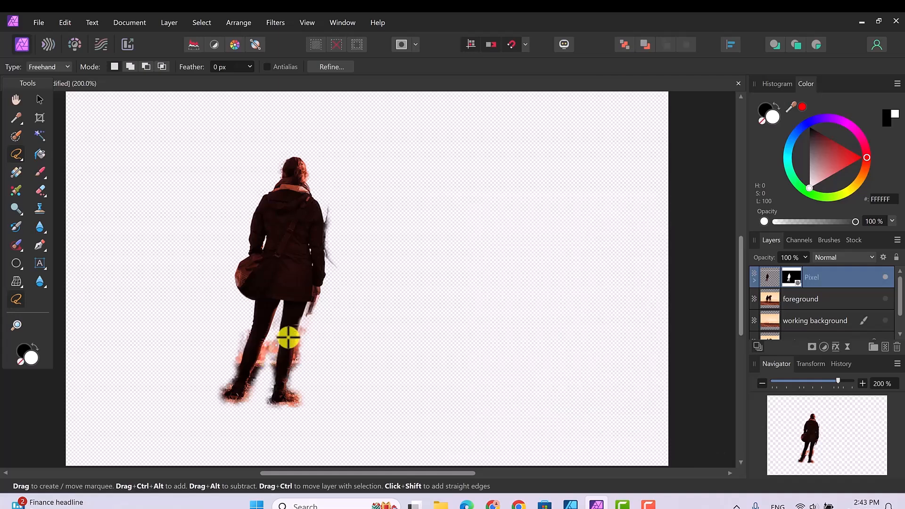
Step: Outline the dark fringe beside the woman's right sleeve with a freehand selection and delete it from the cutout
key(ctrl+plus)
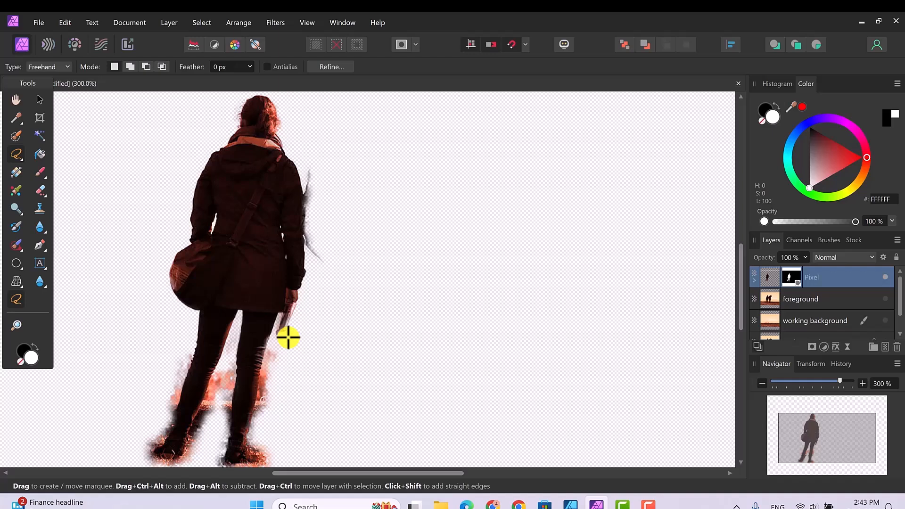
key(ctrl+plus)
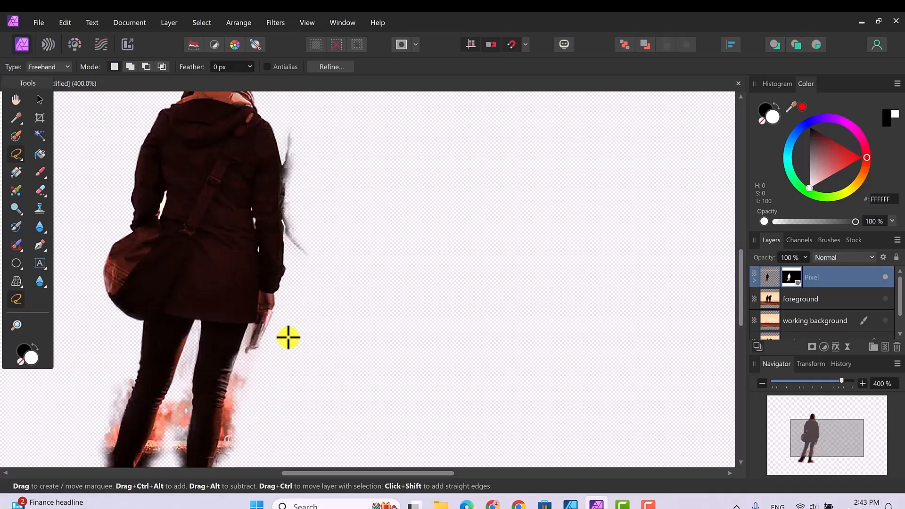
mouse_move(737, 265)
mouse_down()
mouse_move(731, 228)
mouse_move(731, 250)
mouse_up()
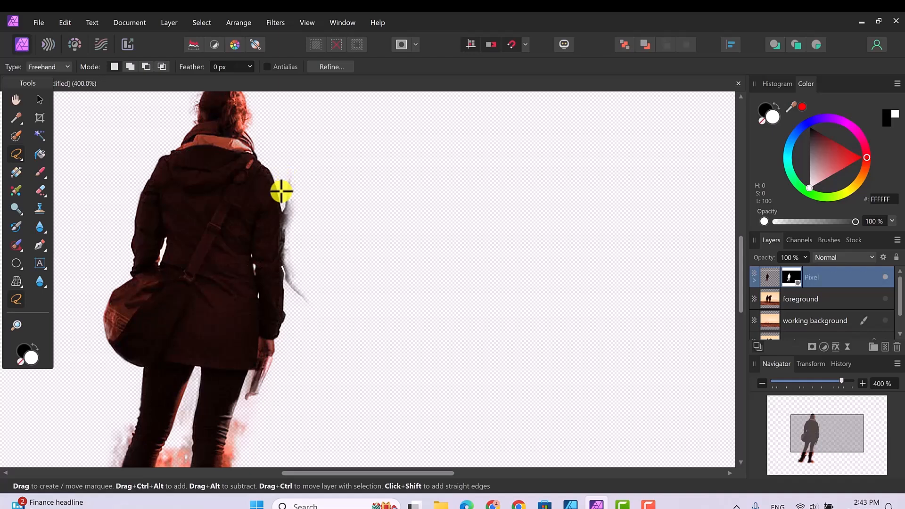
mouse_move(282, 192)
mouse_down()
mouse_move(286, 287)
mouse_move(302, 309)
mouse_move(323, 305)
mouse_move(342, 258)
mouse_move(326, 194)
mouse_move(311, 177)
mouse_move(281, 194)
mouse_up()
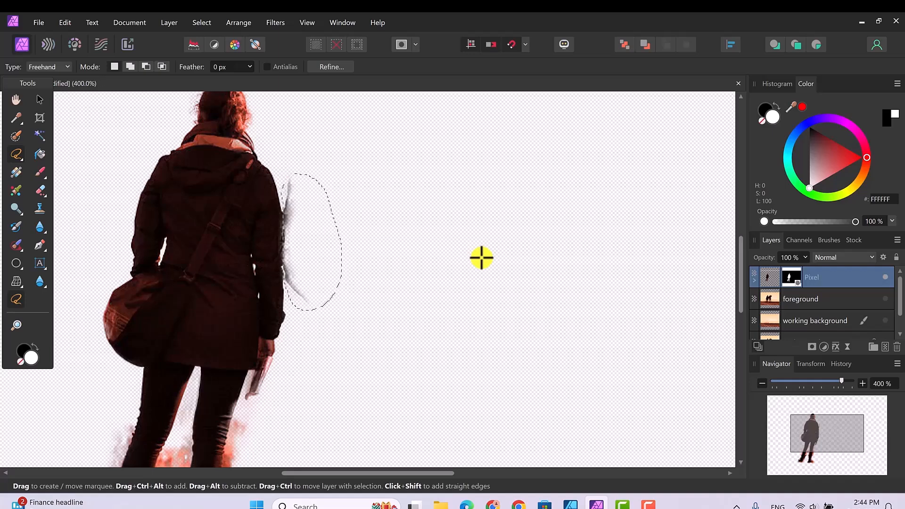
key(Delete)
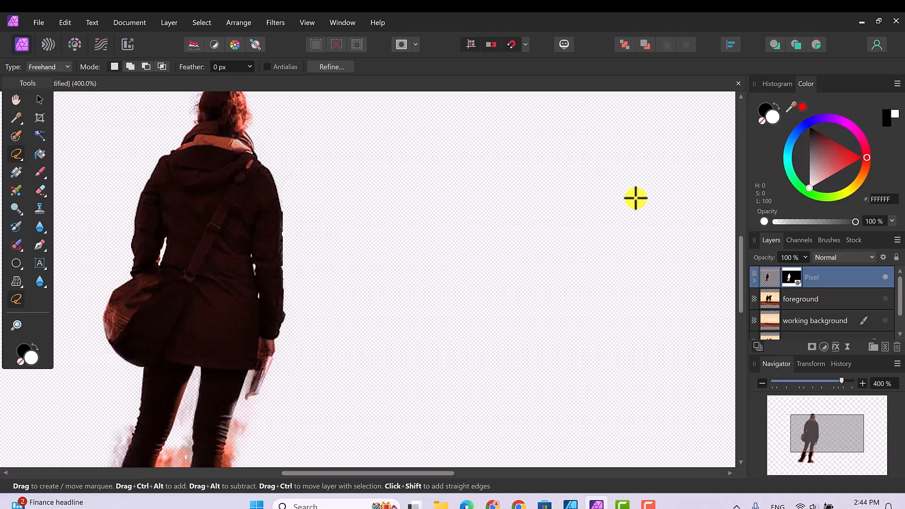
Step: Delete the leftover background along the outer edge of the woman's right leg using freehand selections
drag(742, 262, 748, 306)
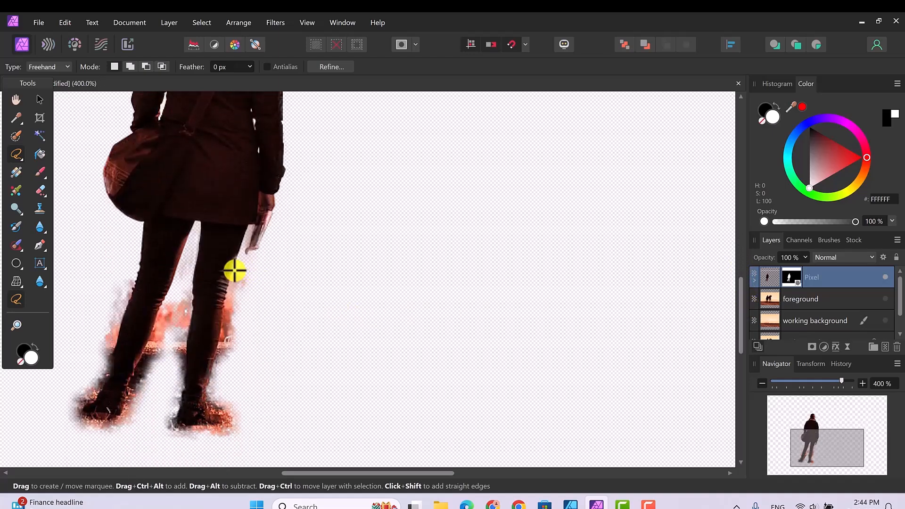
mouse_move(231, 283)
mouse_down()
mouse_move(211, 381)
mouse_move(242, 390)
mouse_move(272, 355)
mouse_move(270, 305)
mouse_move(232, 270)
mouse_up()
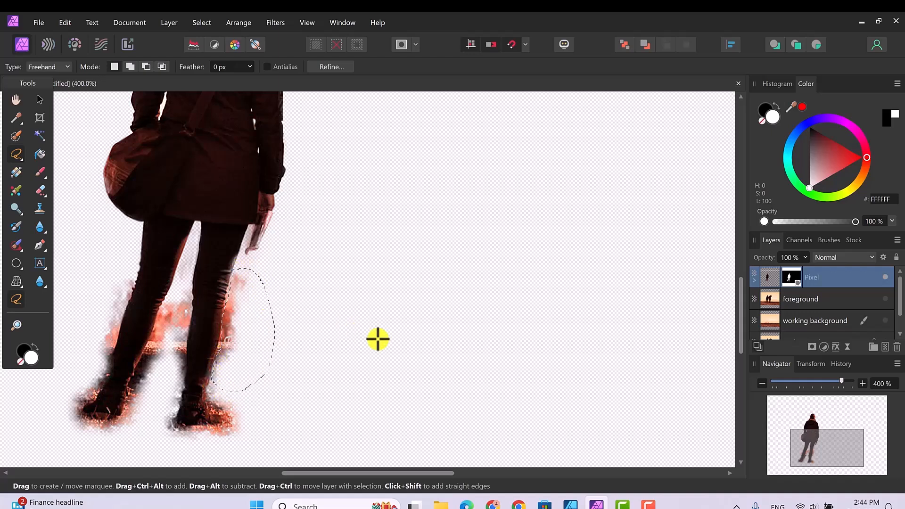
key(Delete)
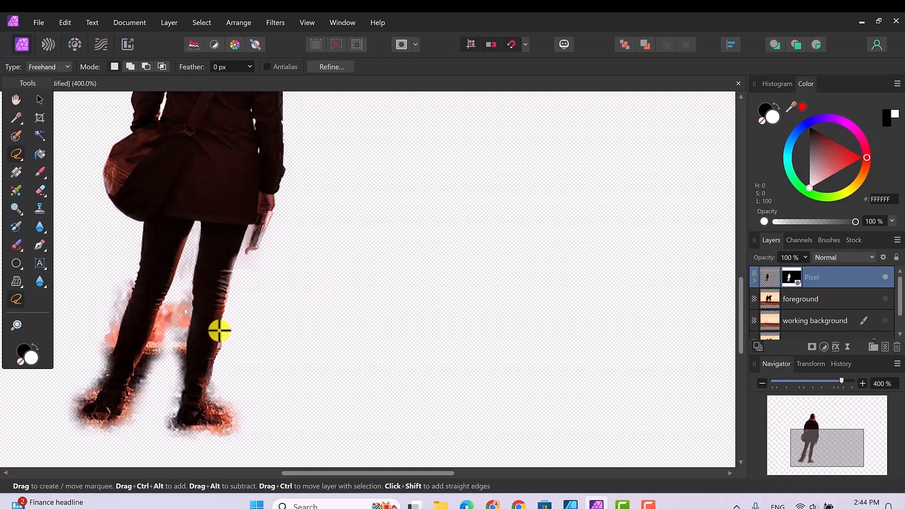
mouse_move(222, 330)
mouse_down()
mouse_move(217, 347)
mouse_move(227, 334)
mouse_up()
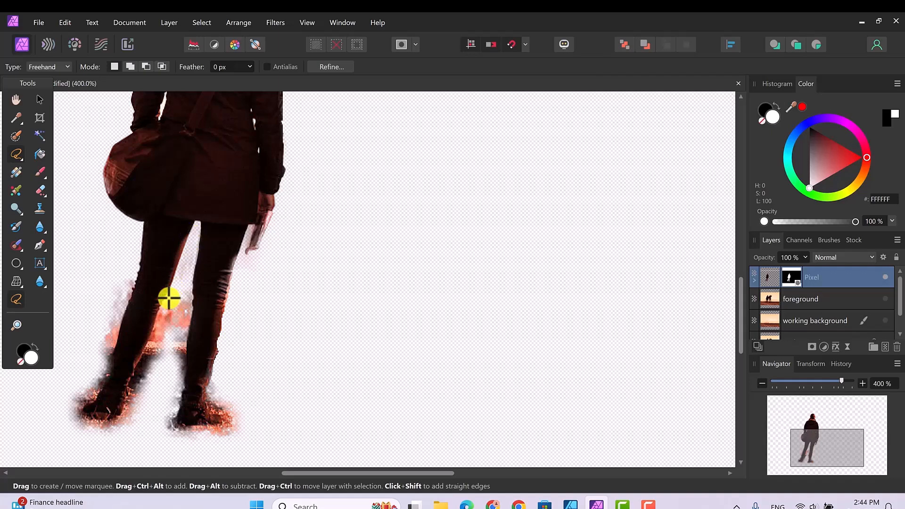
Step: Delete the leftover background between the woman's lower legs and along the outer edge of her left leg
mouse_move(162, 310)
mouse_down()
mouse_move(131, 384)
mouse_move(139, 399)
mouse_move(160, 375)
mouse_move(168, 338)
mouse_move(172, 362)
mouse_move(178, 370)
mouse_move(183, 364)
mouse_move(188, 285)
mouse_move(169, 302)
mouse_up()
key(Delete)
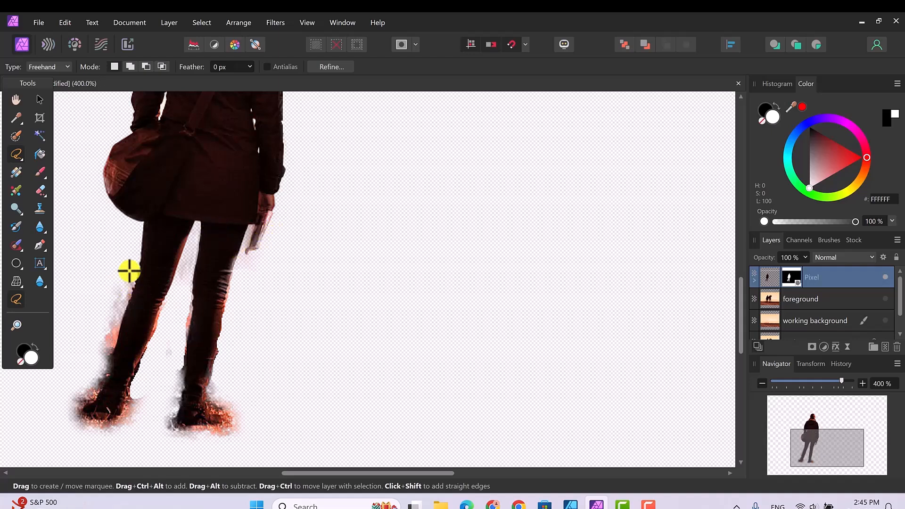
mouse_move(136, 263)
mouse_down()
mouse_move(99, 393)
mouse_move(75, 409)
mouse_move(77, 364)
mouse_move(102, 288)
mouse_move(137, 262)
mouse_up()
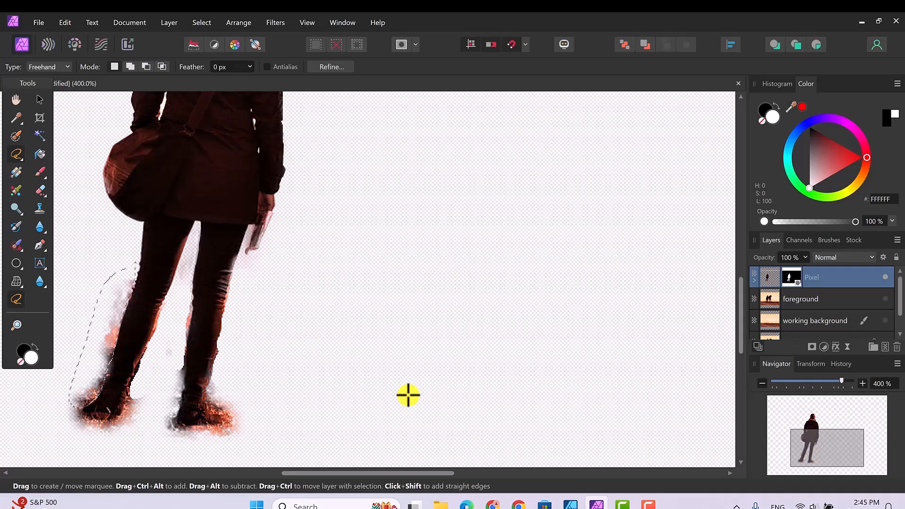
key(Delete)
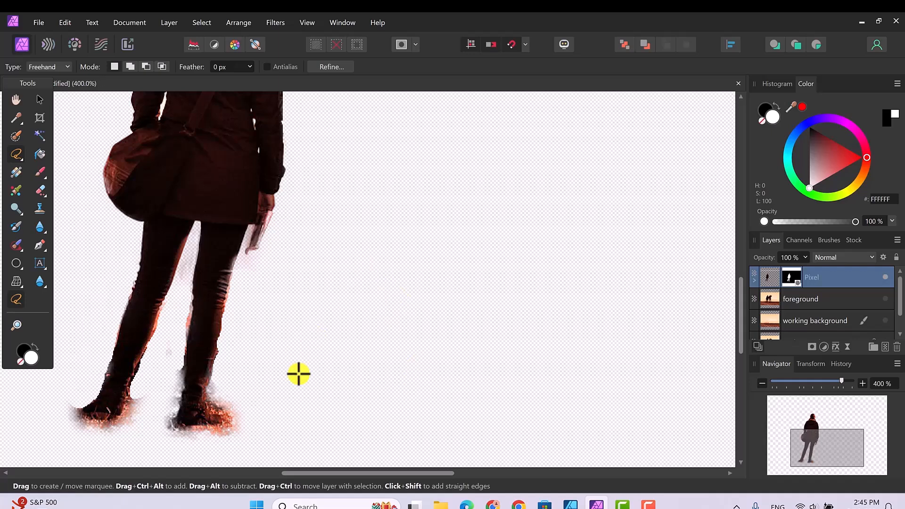
Step: Outline and delete the blurry grass remnants around the woman's right shoe and left shoe
mouse_move(213, 374)
mouse_down()
mouse_move(236, 426)
mouse_move(174, 426)
mouse_move(184, 365)
mouse_move(164, 342)
mouse_move(159, 431)
mouse_move(187, 452)
mouse_move(248, 441)
mouse_move(268, 407)
mouse_move(252, 381)
mouse_move(209, 372)
mouse_up()
key(Delete)
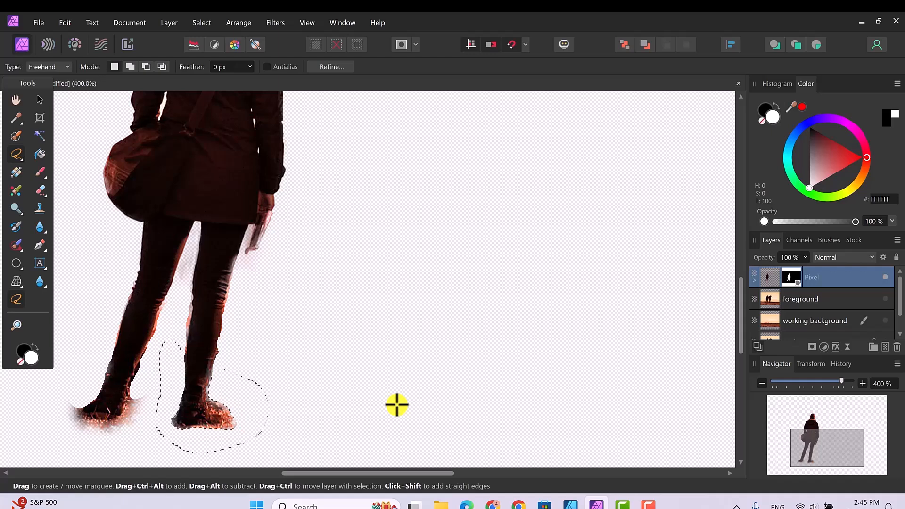
key(ctrl+d)
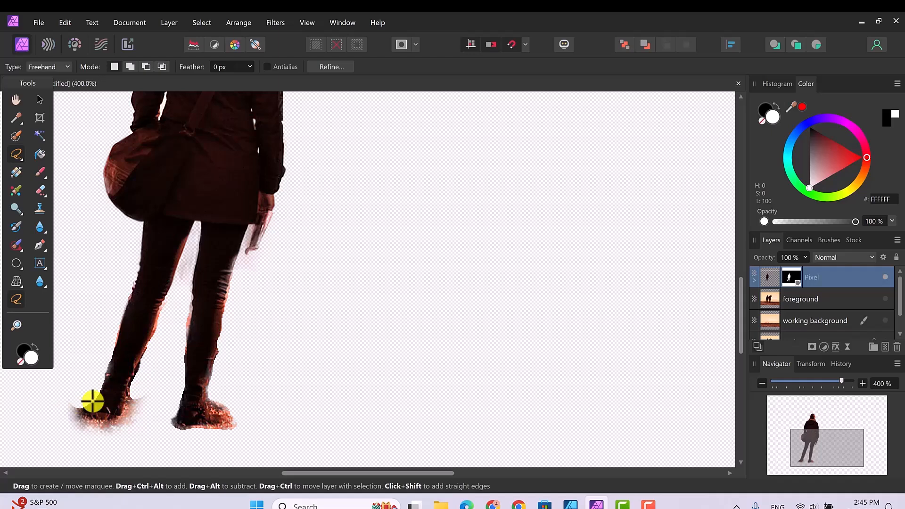
mouse_move(85, 405)
mouse_down()
mouse_move(83, 414)
mouse_move(98, 421)
mouse_move(119, 416)
mouse_move(137, 392)
mouse_move(147, 421)
mouse_move(91, 434)
mouse_move(58, 412)
mouse_move(77, 398)
mouse_move(86, 405)
mouse_up()
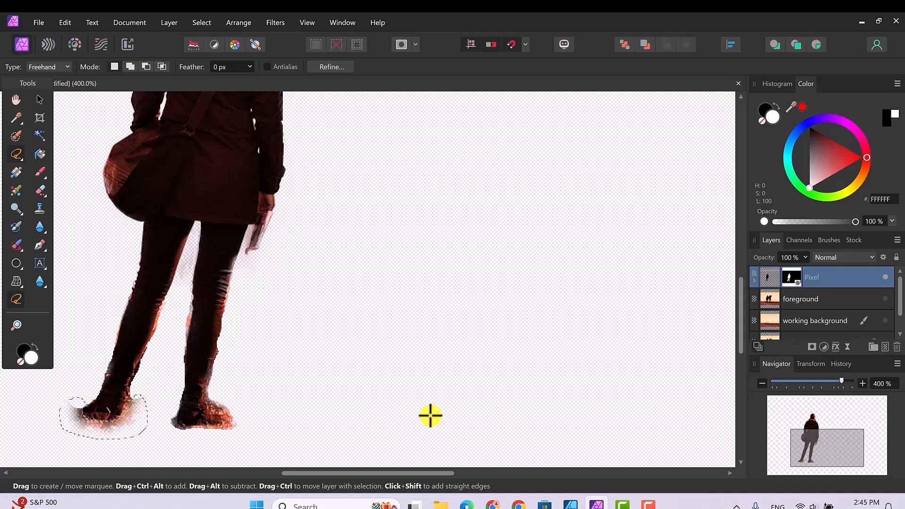
key(Delete)
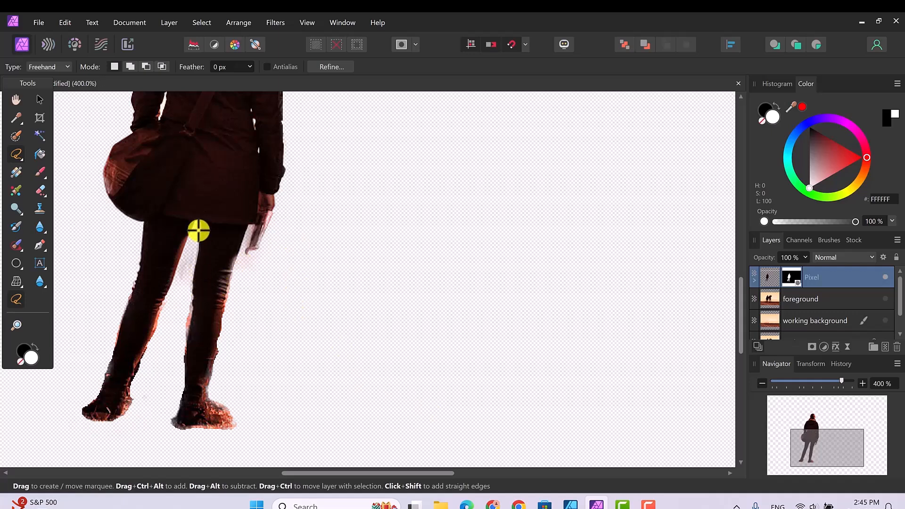
Step: Trim the remaining fringe between the woman's thighs, around her hand and paper, and along the inner right leg
mouse_move(194, 230)
mouse_down()
mouse_move(176, 274)
mouse_move(187, 291)
mouse_move(195, 229)
mouse_up()
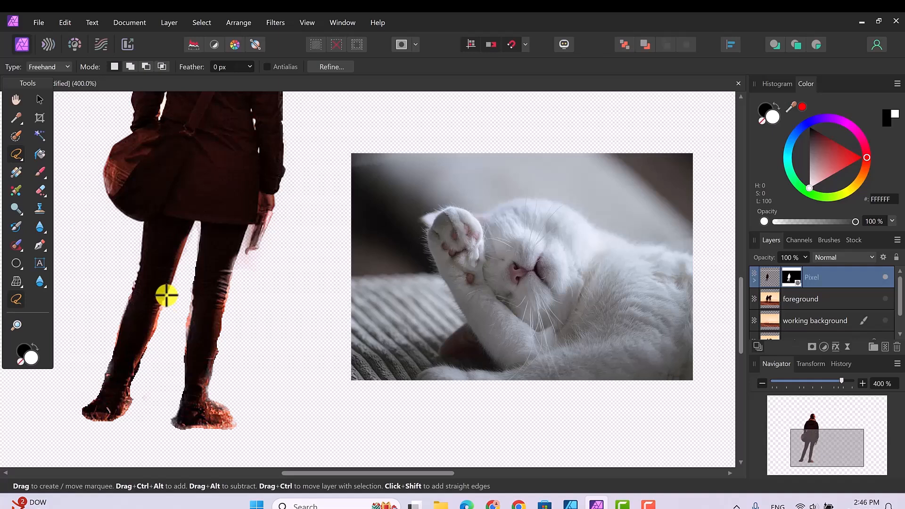
mouse_move(166, 296)
mouse_down()
mouse_move(150, 333)
mouse_move(164, 334)
mouse_move(169, 295)
mouse_up()
key(ctrl+d)
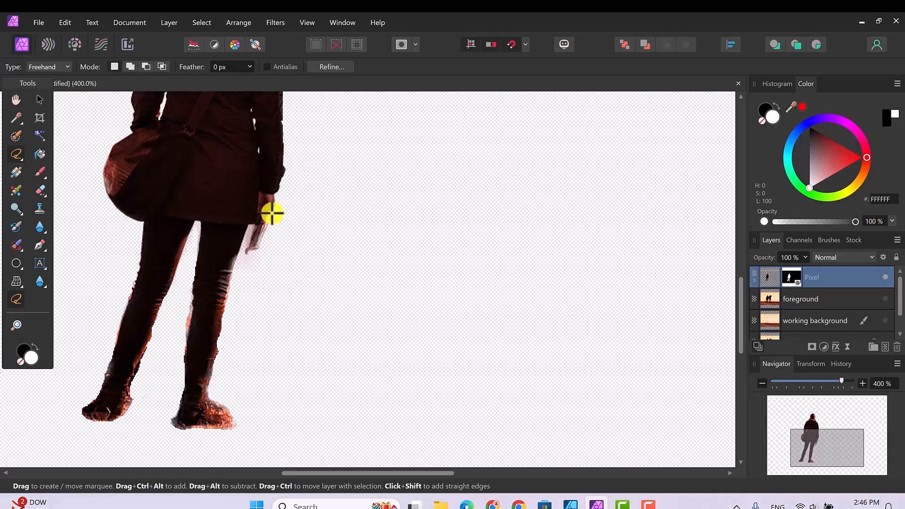
mouse_move(276, 212)
mouse_down()
mouse_move(260, 255)
mouse_move(296, 268)
mouse_move(367, 204)
mouse_move(356, 121)
mouse_move(321, 112)
mouse_move(296, 147)
mouse_move(270, 212)
mouse_up()
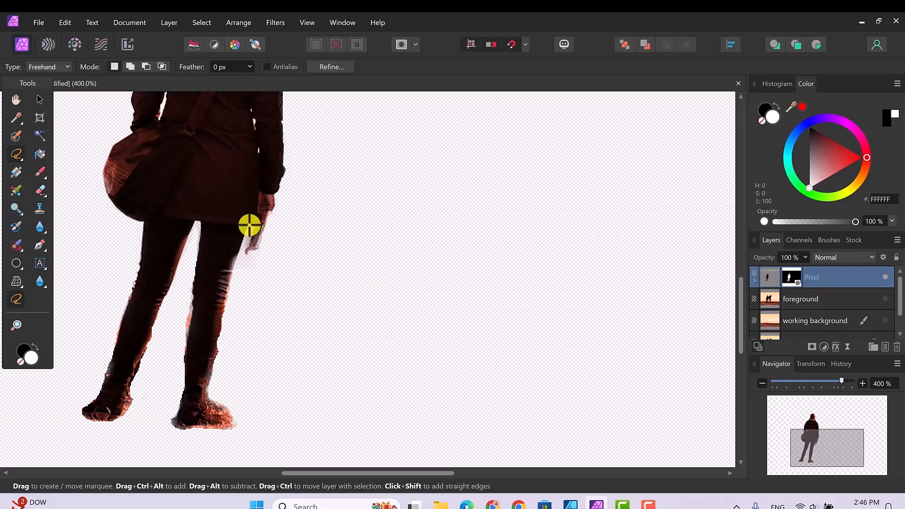
mouse_move(250, 226)
mouse_down()
mouse_move(246, 250)
mouse_move(249, 225)
mouse_up()
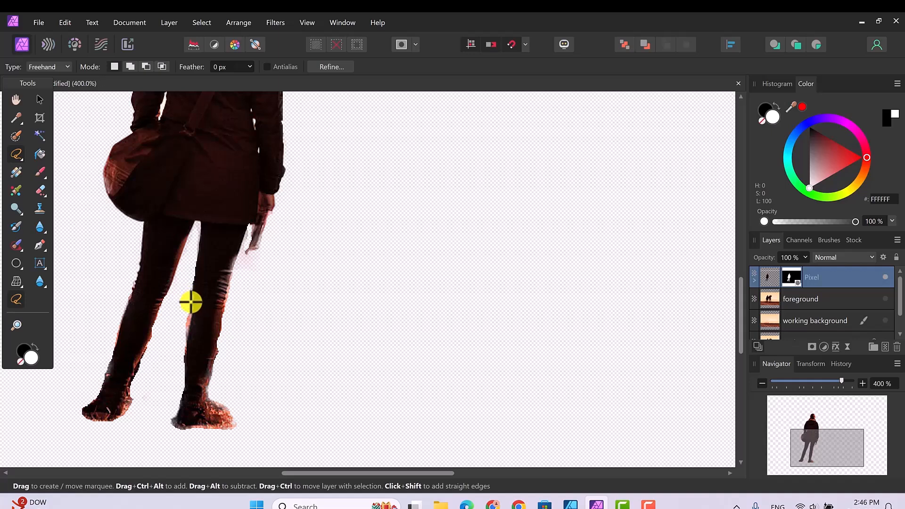
mouse_move(192, 300)
mouse_down()
mouse_move(177, 334)
mouse_move(179, 304)
mouse_move(192, 299)
mouse_up()
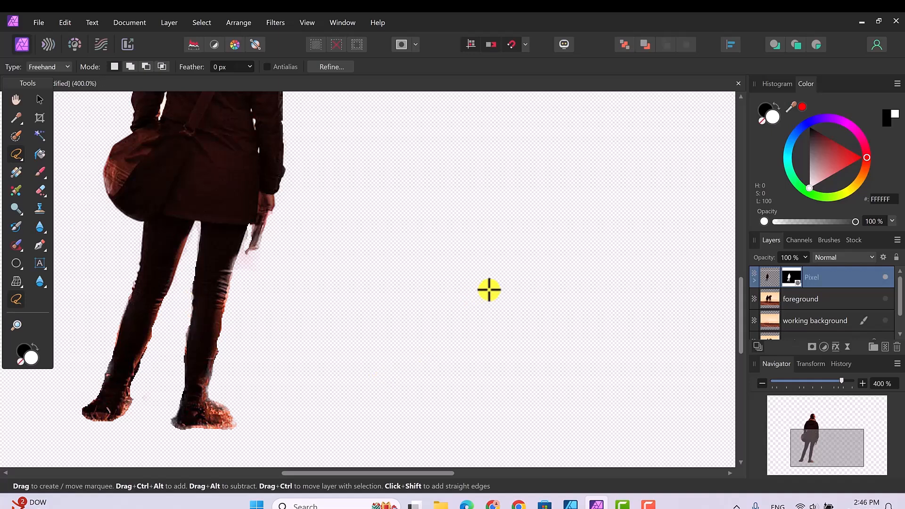
Step: Clear the leftover background from the gap between the woman's left arm and waist, undoing and redrawing the freehand selection
scroll(489, 289, up, 3)
scroll(489, 289, down, 9)
scroll(489, 290, up, 5)
scroll(490, 290, up, 3)
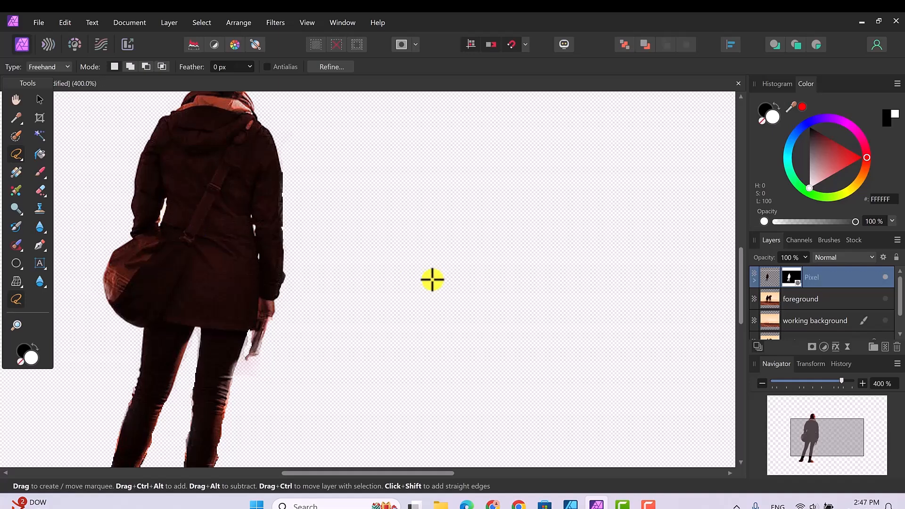
key(ctrl+plus)
key(ctrl+plus)
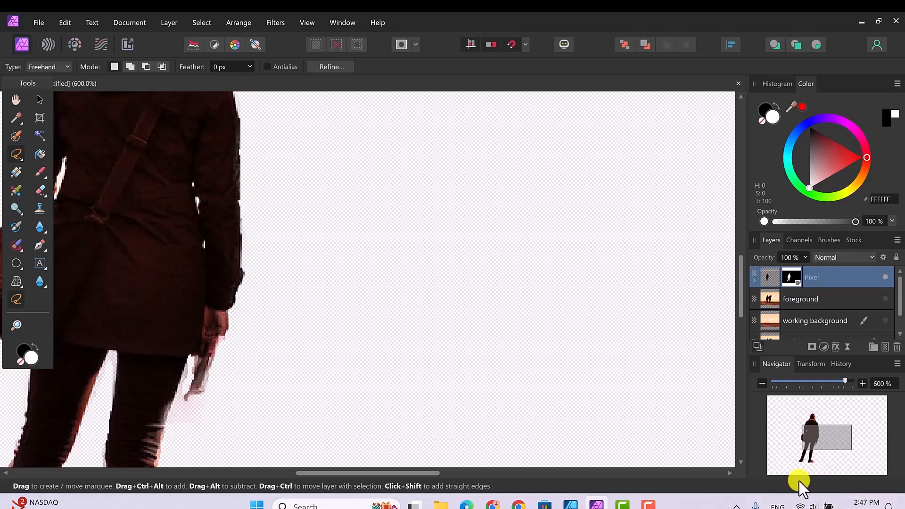
drag(392, 470, 336, 476)
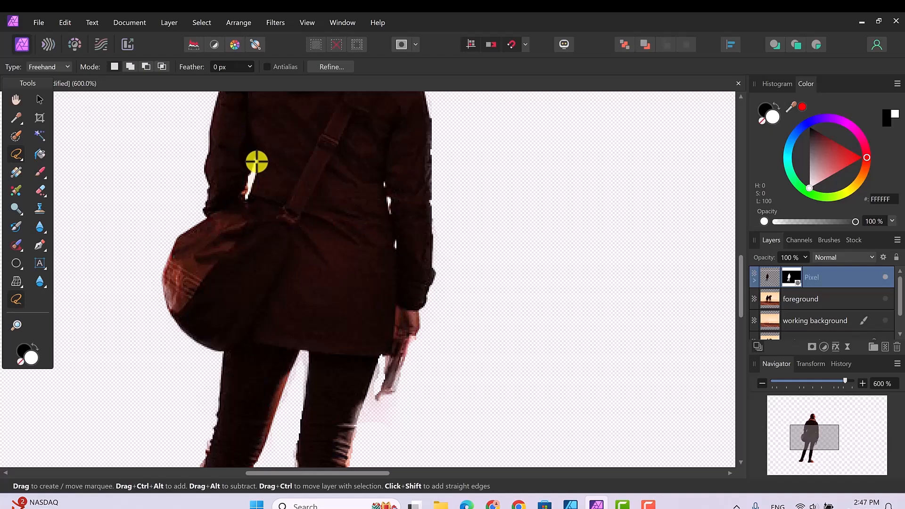
mouse_move(257, 159)
mouse_down()
mouse_move(245, 199)
mouse_move(257, 159)
mouse_up()
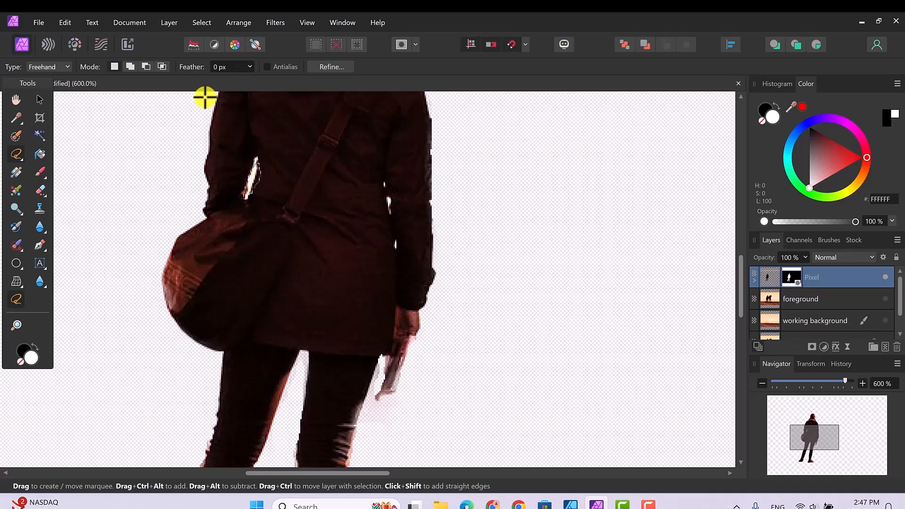
click(63, 21)
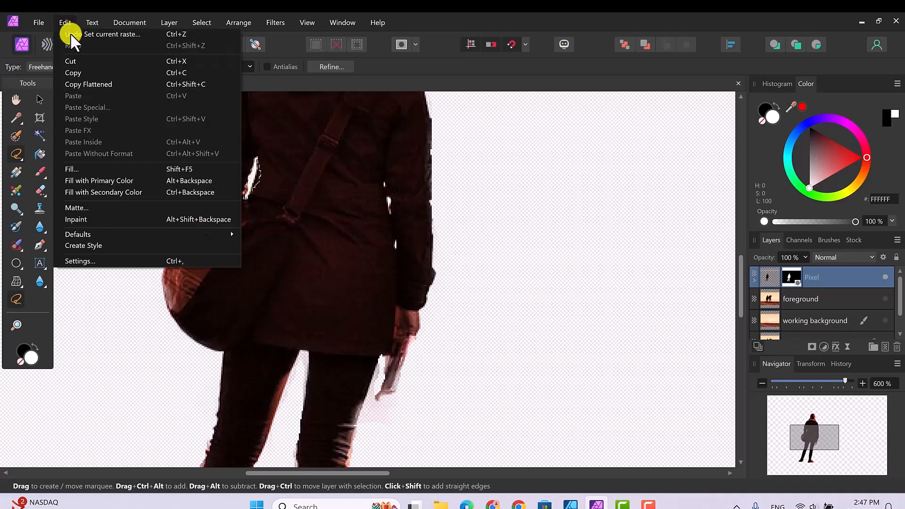
click(70, 33)
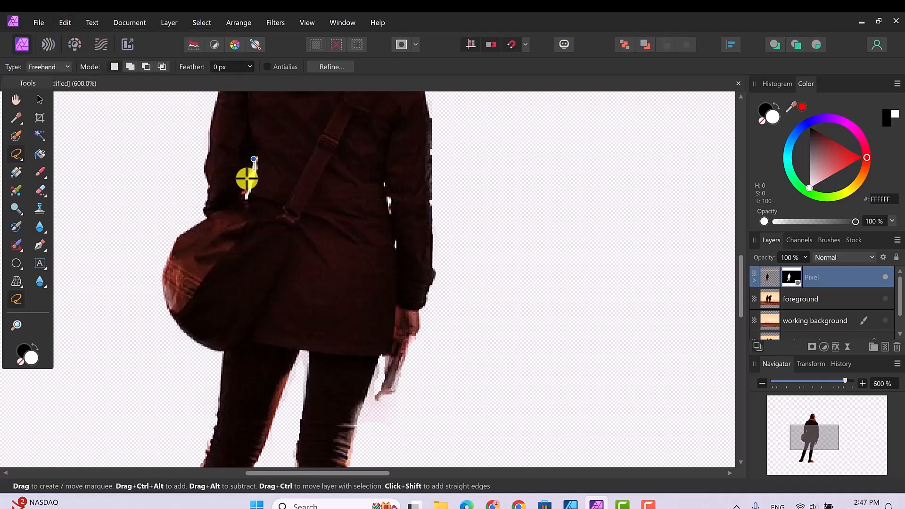
mouse_move(247, 195)
mouse_down()
mouse_move(256, 156)
mouse_move(264, 161)
mouse_up()
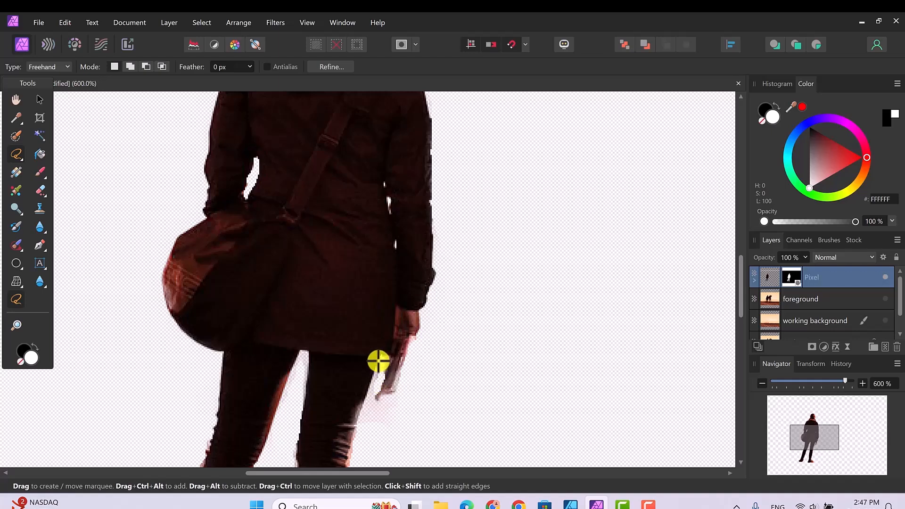
Step: Delete the pale remnants between the right leg and the paper, and trim the paper's outer edge
mouse_move(381, 361)
mouse_down()
mouse_move(361, 413)
mouse_move(378, 425)
mouse_move(389, 408)
mouse_move(380, 360)
mouse_up()
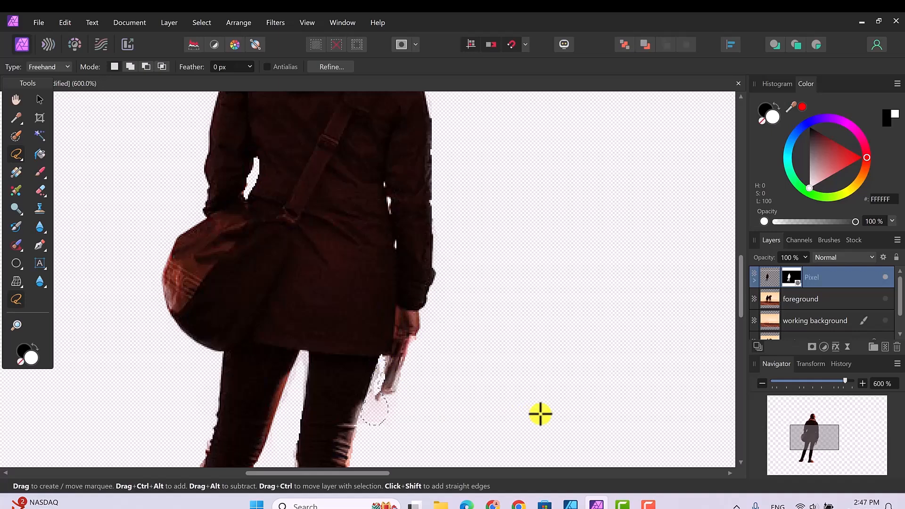
key(Delete)
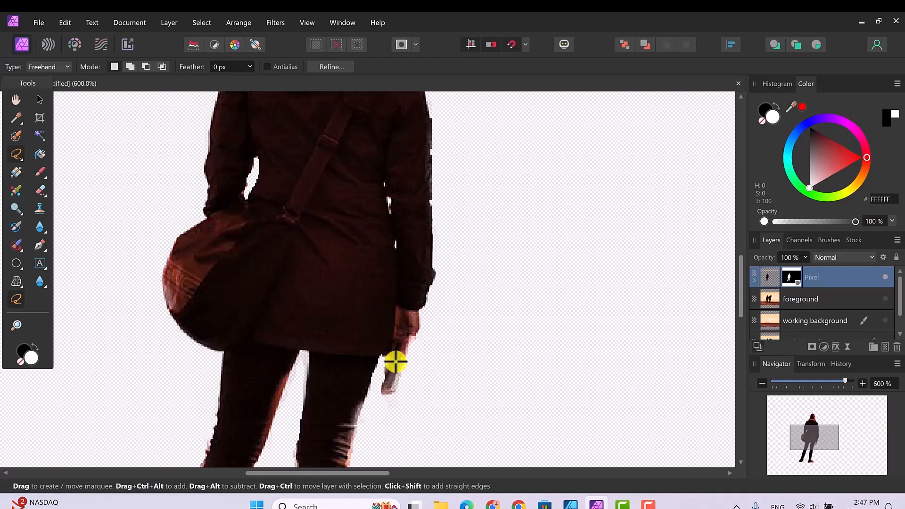
mouse_move(408, 341)
mouse_down()
mouse_move(389, 396)
mouse_move(414, 402)
mouse_move(408, 339)
mouse_up()
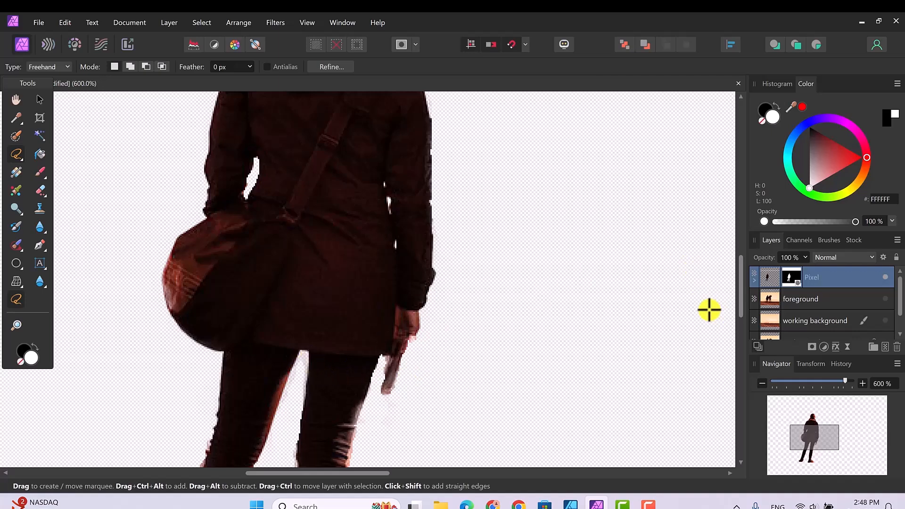
Step: Make the working background layer visible behind the woman's finished cutout and check the layer stack
key(ctrl+minus)
key(ctrl+minus)
key(ctrl+minus)
key(ctrl+minus)
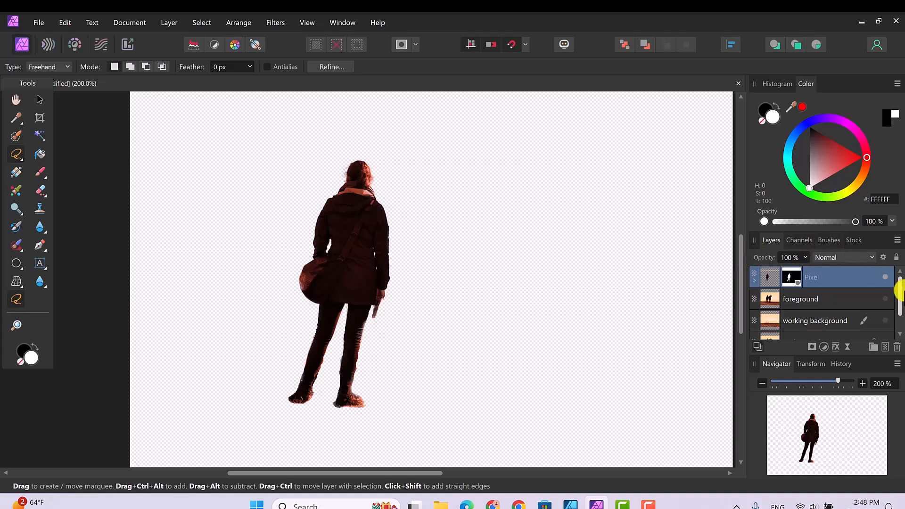
click(886, 321)
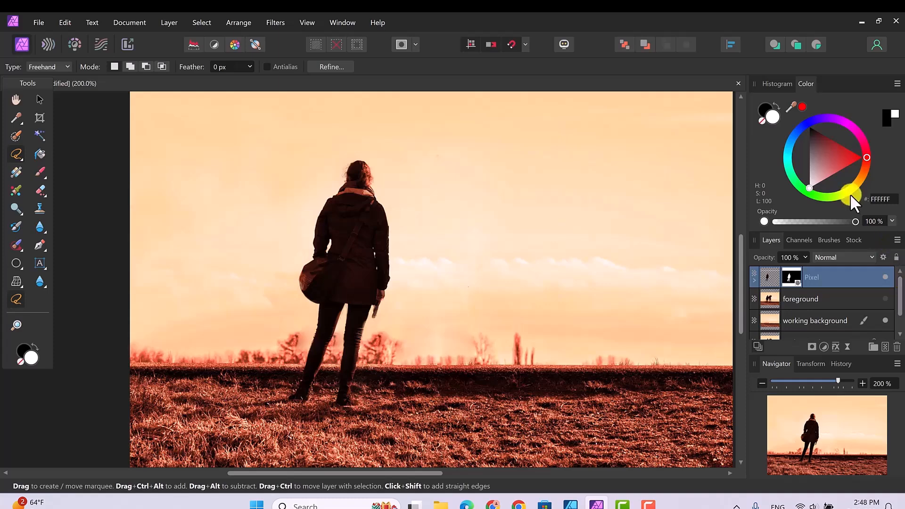
double_click(812, 278)
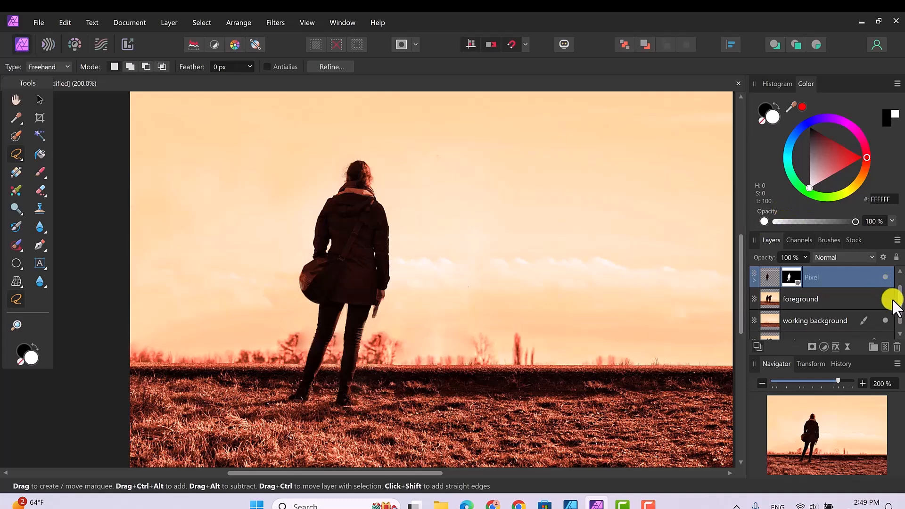
scroll(899, 308, down, 1)
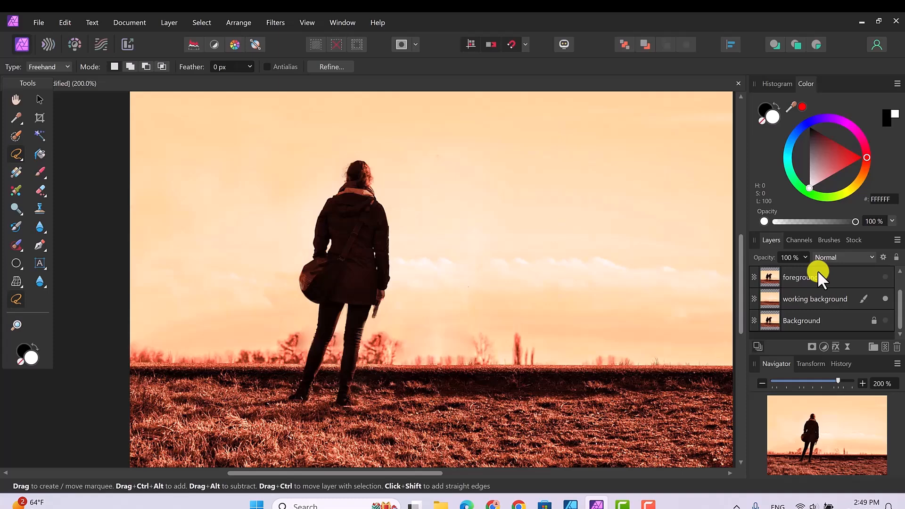
scroll(853, 269, up, 1)
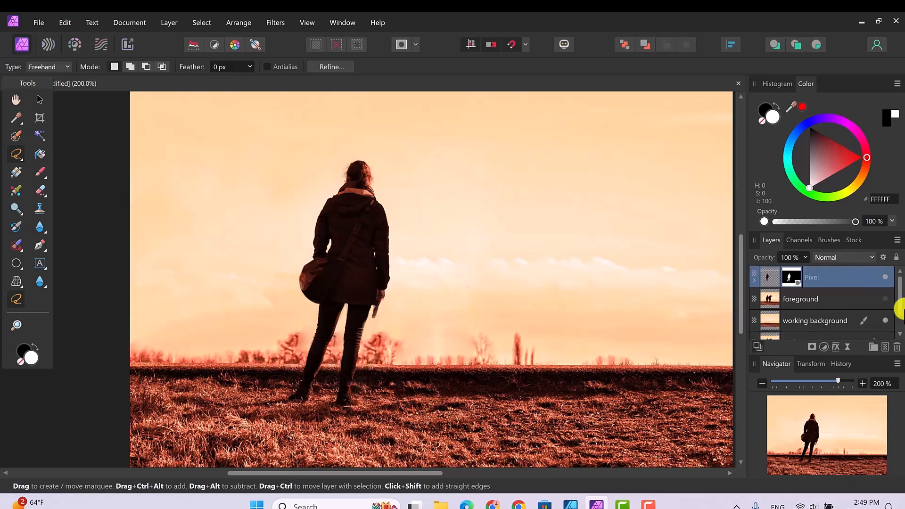